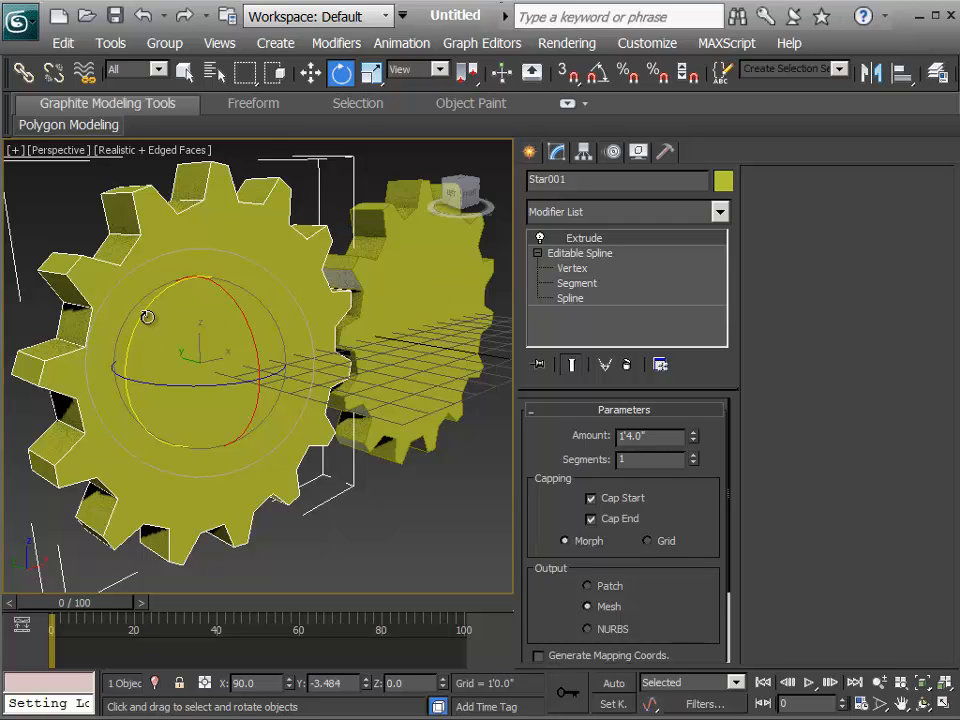
Step: Rotate the front gear to about -21.5 degrees on Y and the rear gear to about -19.2 degrees on Y
drag(144, 321, 131, 344)
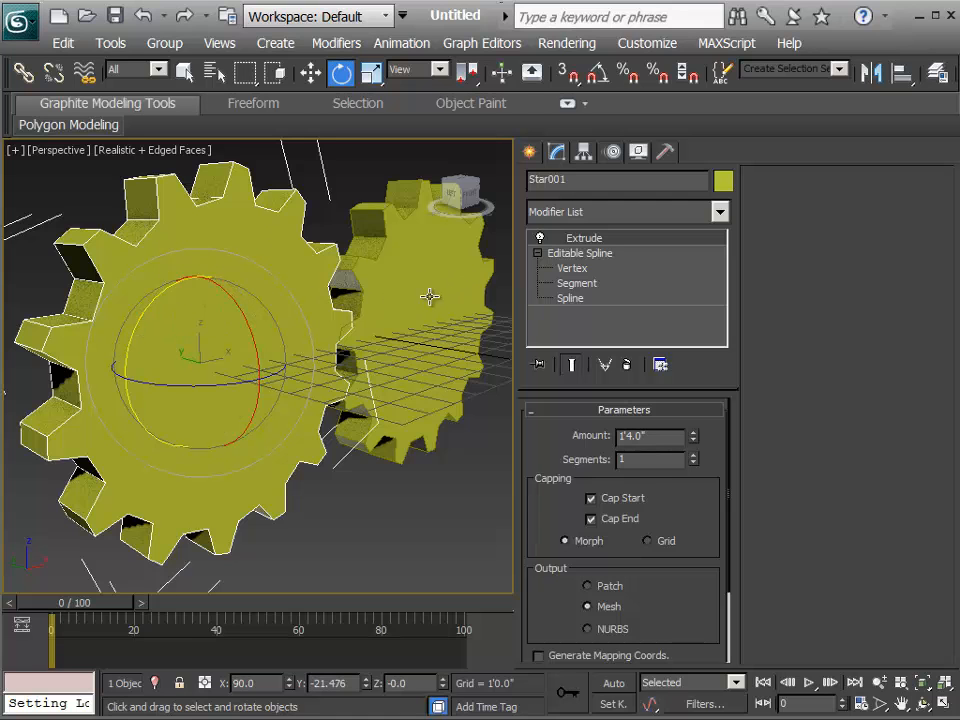
click(360, 288)
drag(355, 291, 355, 318)
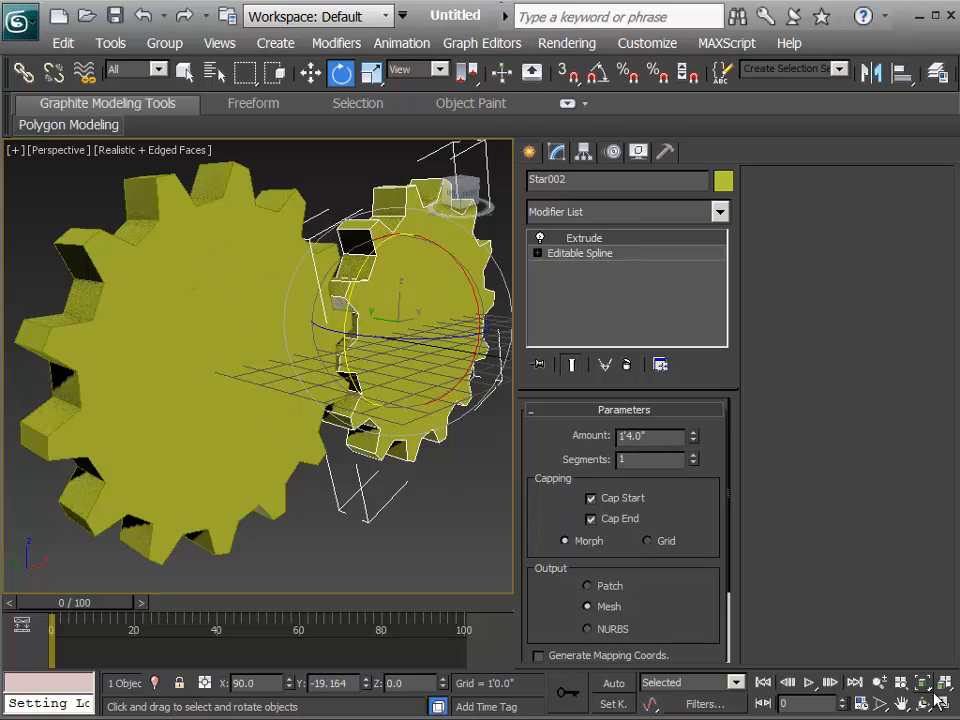
Step: Select the unextruded star spline and enter vertex editing on it in an enlarged Front view
key(alt+w)
scroll(363, 461, up, 2)
alt+middle_drag(363, 461, 343, 489)
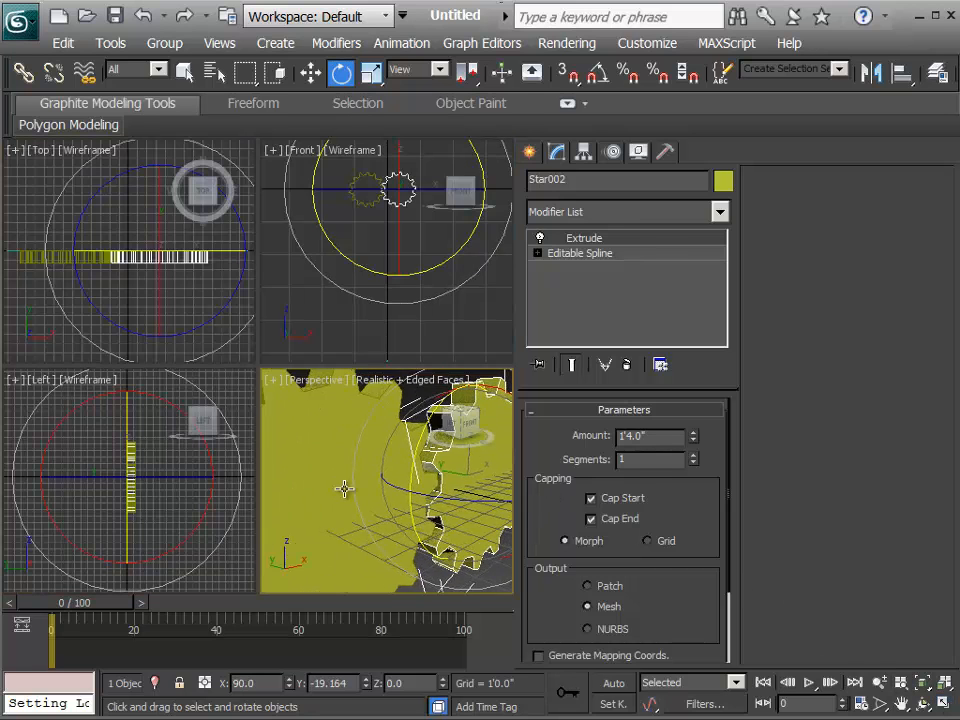
scroll(339, 252, down, 4)
mouse_move(339, 252)
middle_down()
mouse_move(329, 161)
mouse_move(355, 242)
middle_up()
scroll(329, 161, up, 3)
scroll(355, 242, up, 1)
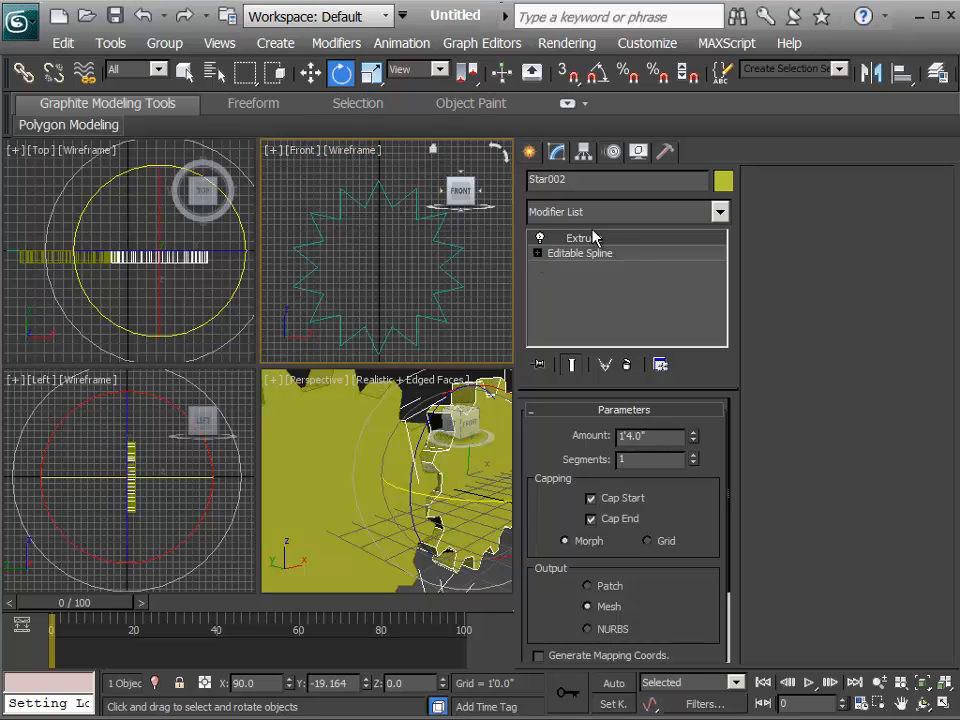
click(370, 202)
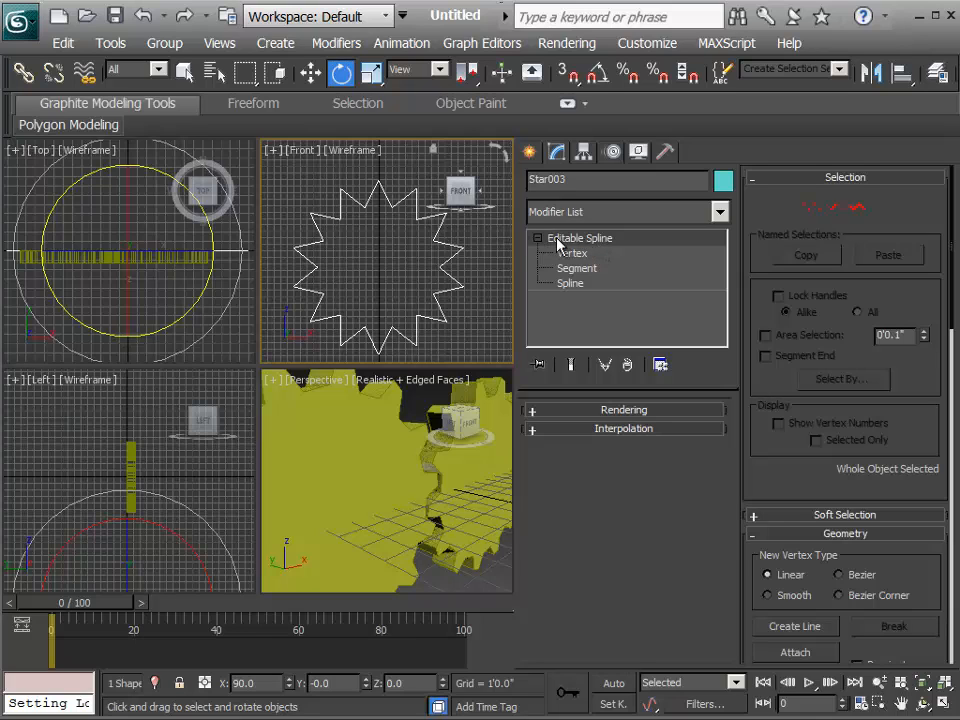
key(1)
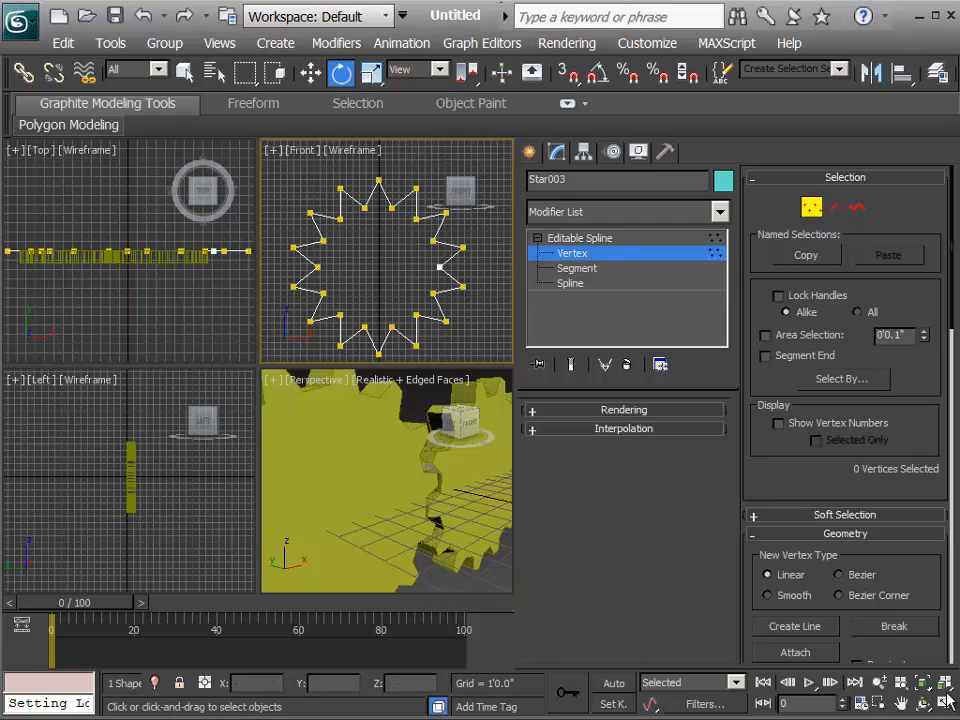
click(942, 705)
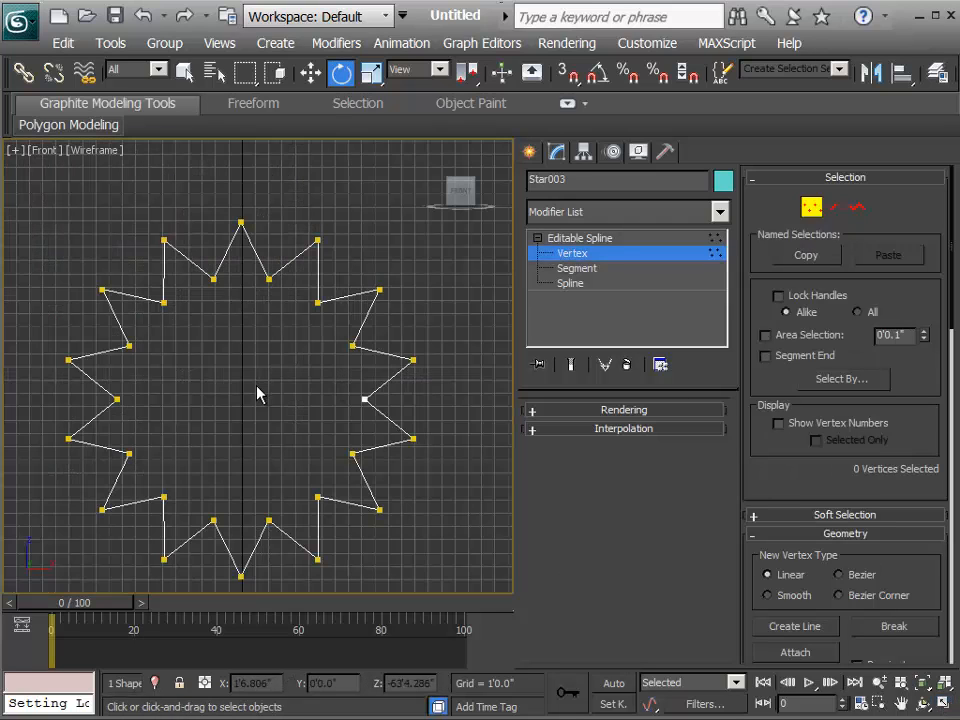
Step: Chamfer all vertices of the star spline at once to form gear-shaped teeth, and leave vertex editing
middle_drag(259, 392, 260, 362)
drag(48, 185, 449, 575)
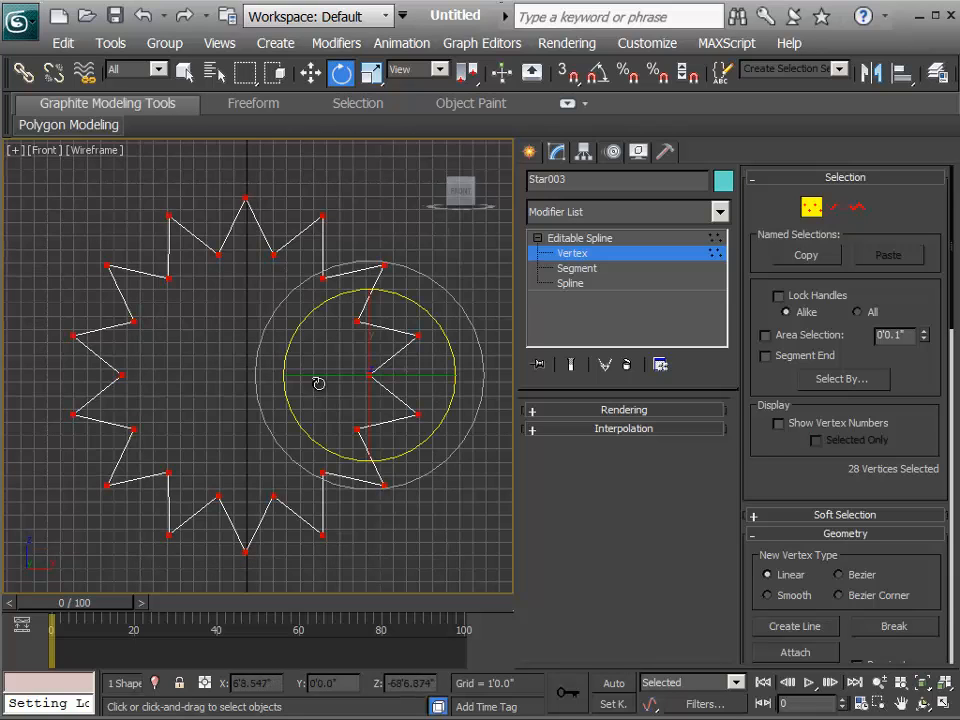
click(310, 72)
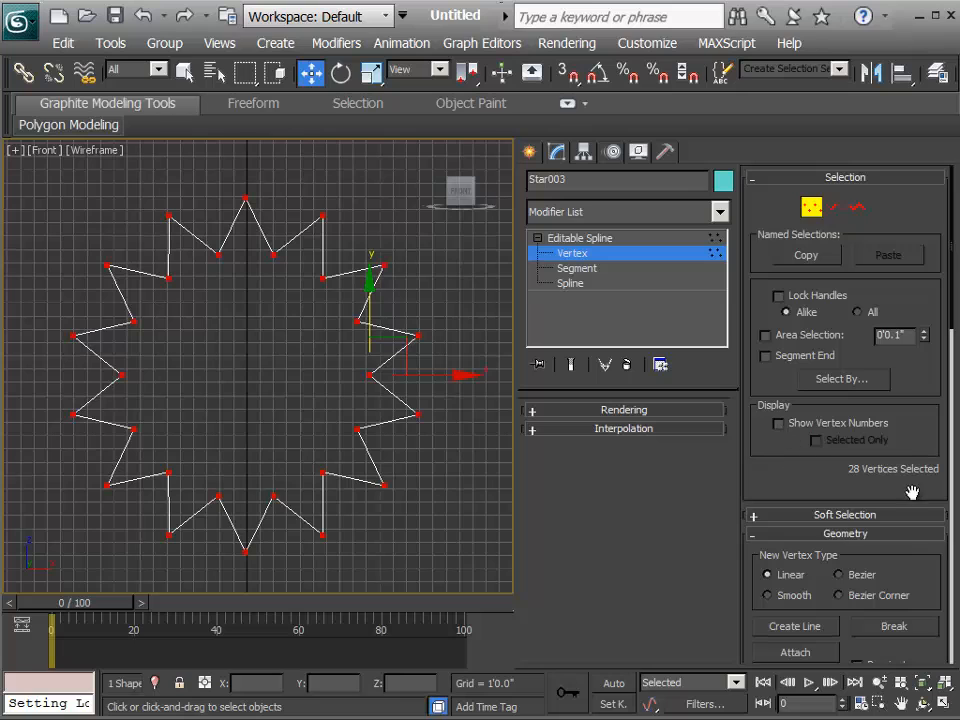
drag(897, 489, 890, 76)
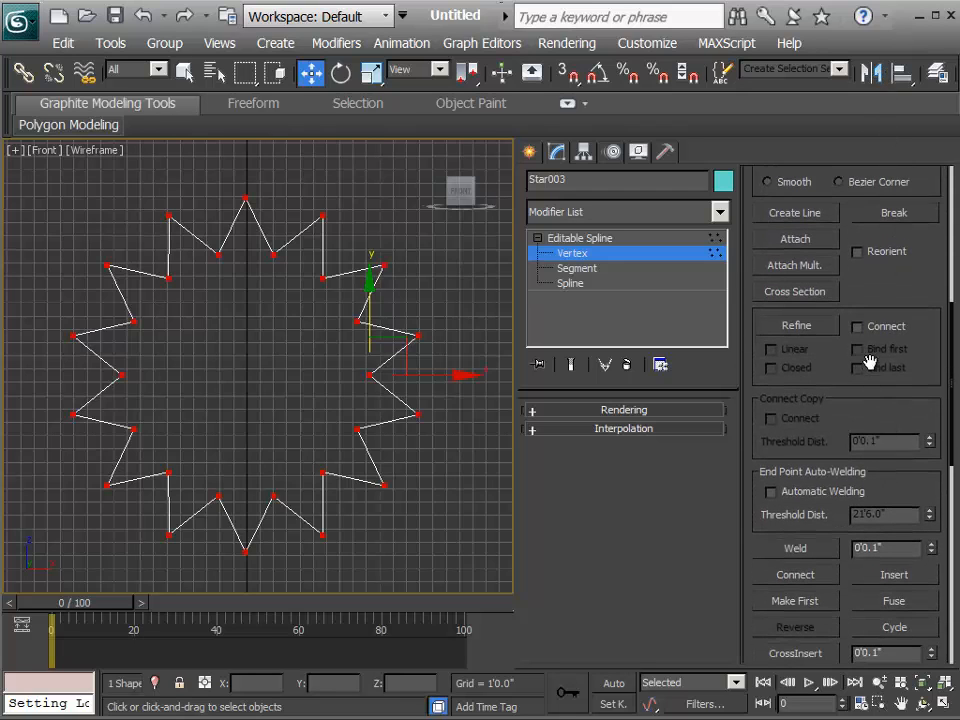
drag(842, 364, 827, 184)
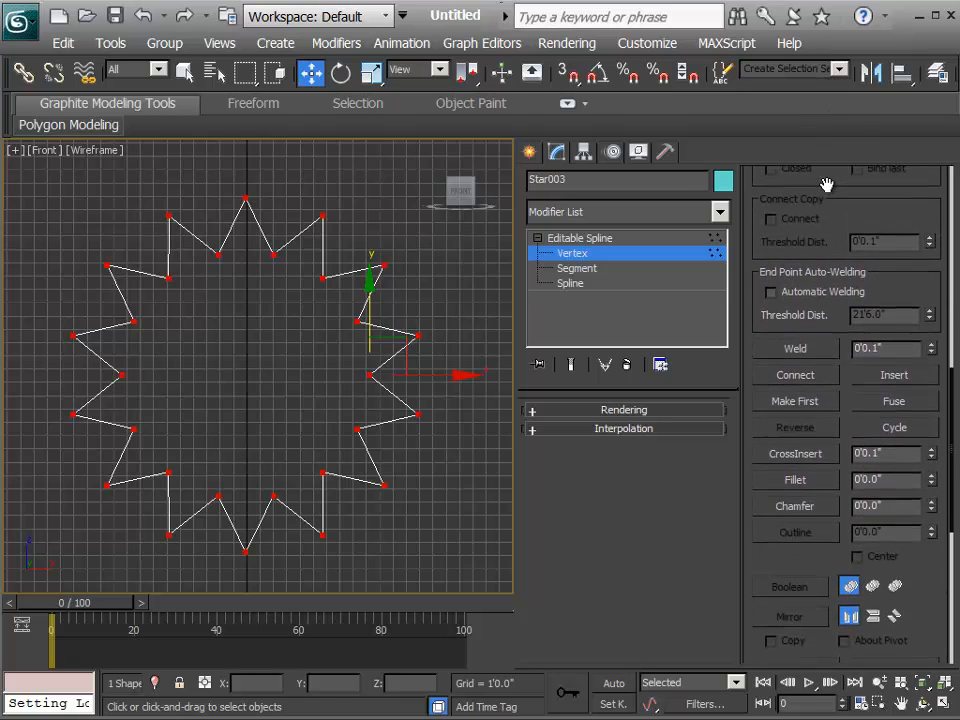
click(805, 496)
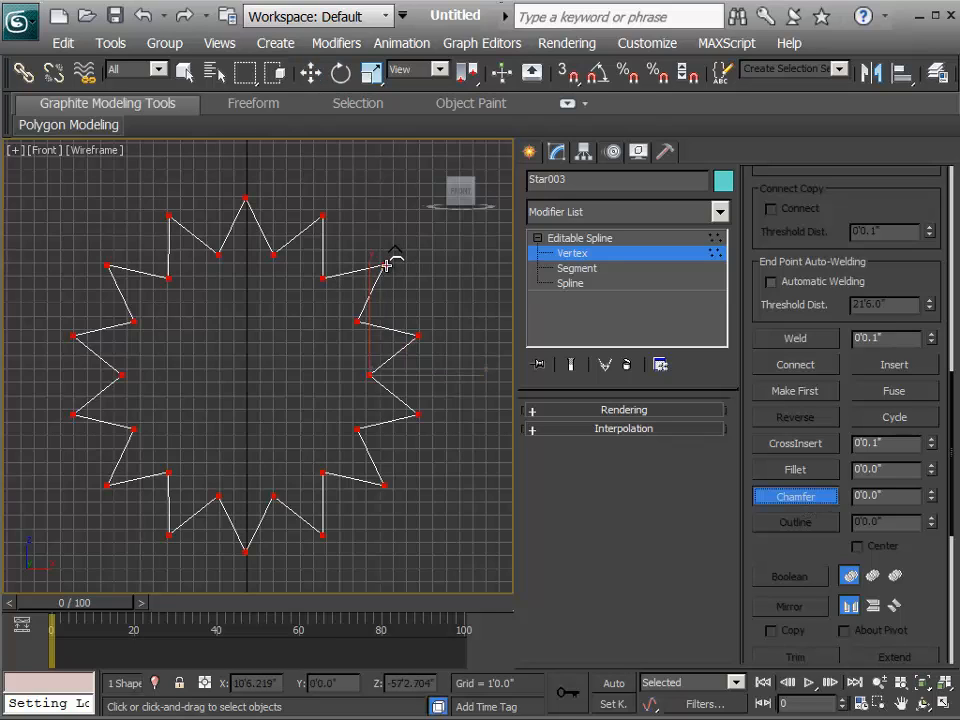
drag(392, 261, 445, 240)
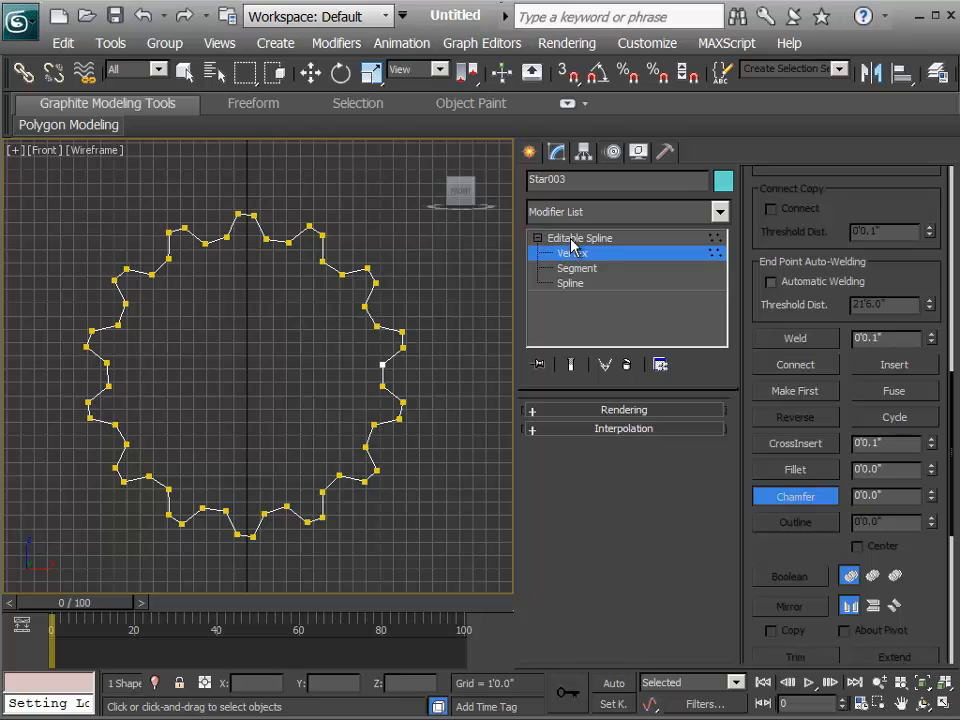
click(556, 255)
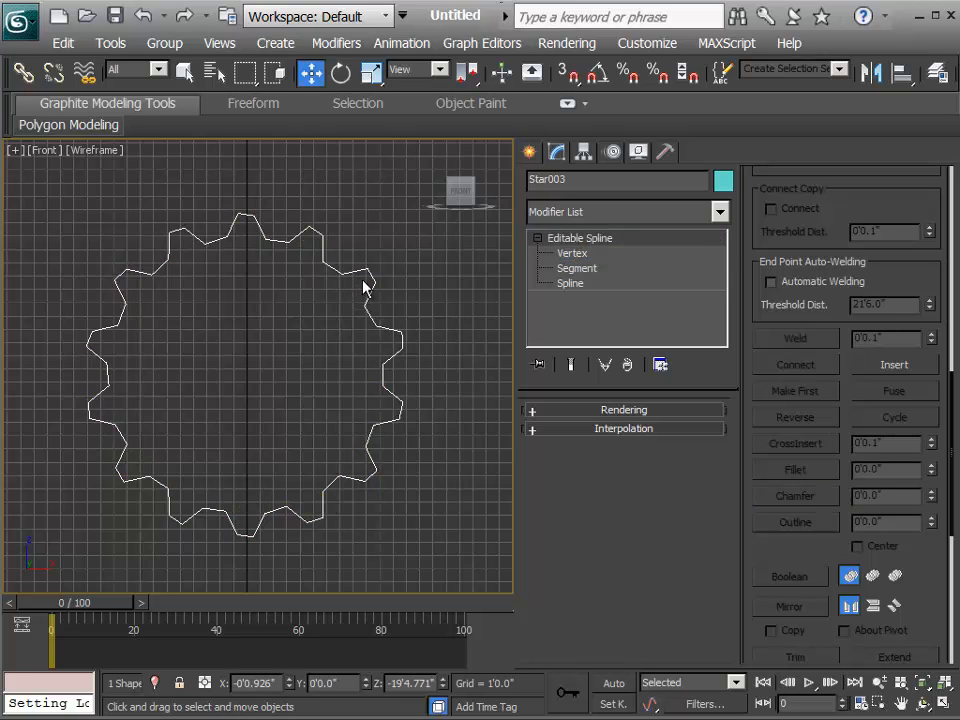
Step: Delete the chamfered star spline, keeping only the two extruded gears in the scene
key(Delete)
scroll(318, 378, down, 3)
middle_drag(318, 378, 278, 627)
scroll(321, 435, down, 4)
scroll(328, 489, up, 4)
scroll(350, 715, up, 4)
scroll(339, 709, up, 2)
scroll(302, 658, up, 2)
scroll(278, 627, down, 2)
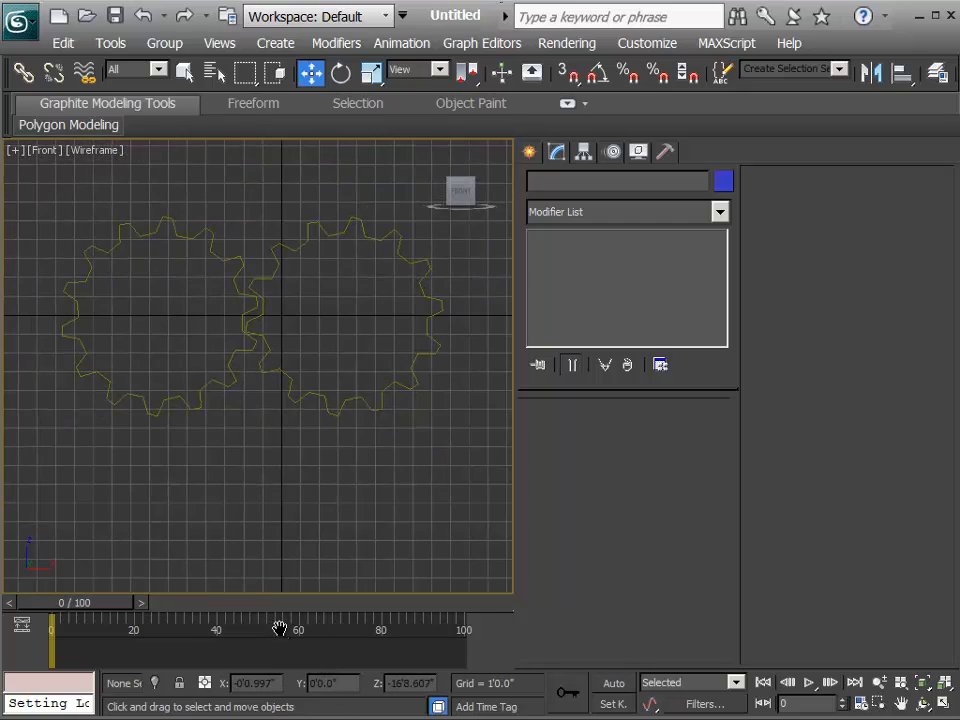
Step: Rename the larger-looking front gear "Left gear" and the other gear "roght gear" in the Perspective view
click(946, 706)
middle_drag(369, 420, 379, 389)
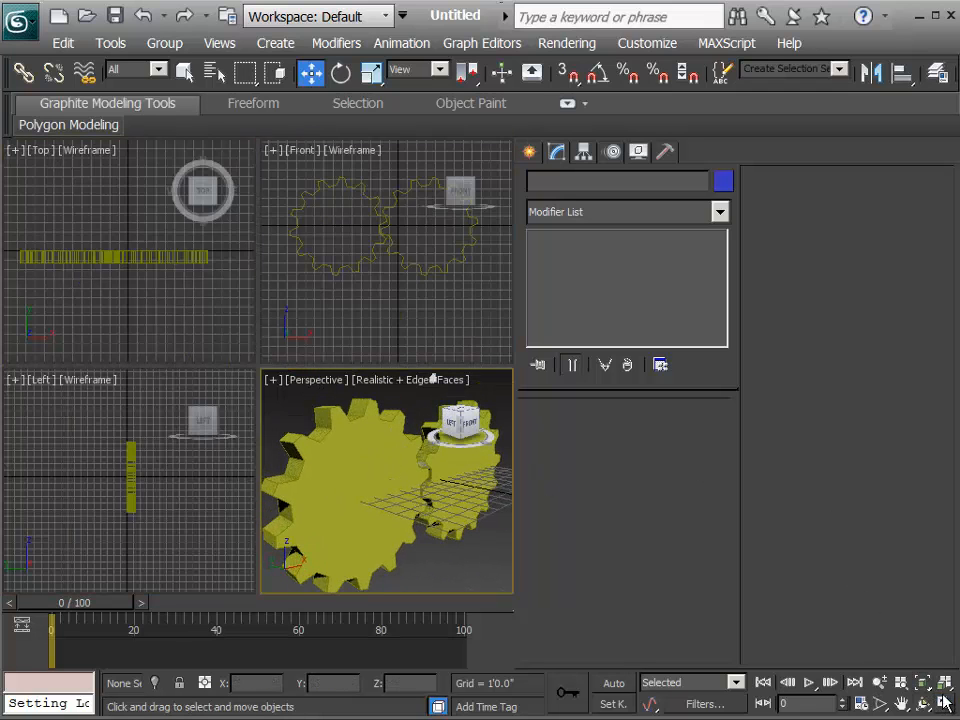
key(alt+w)
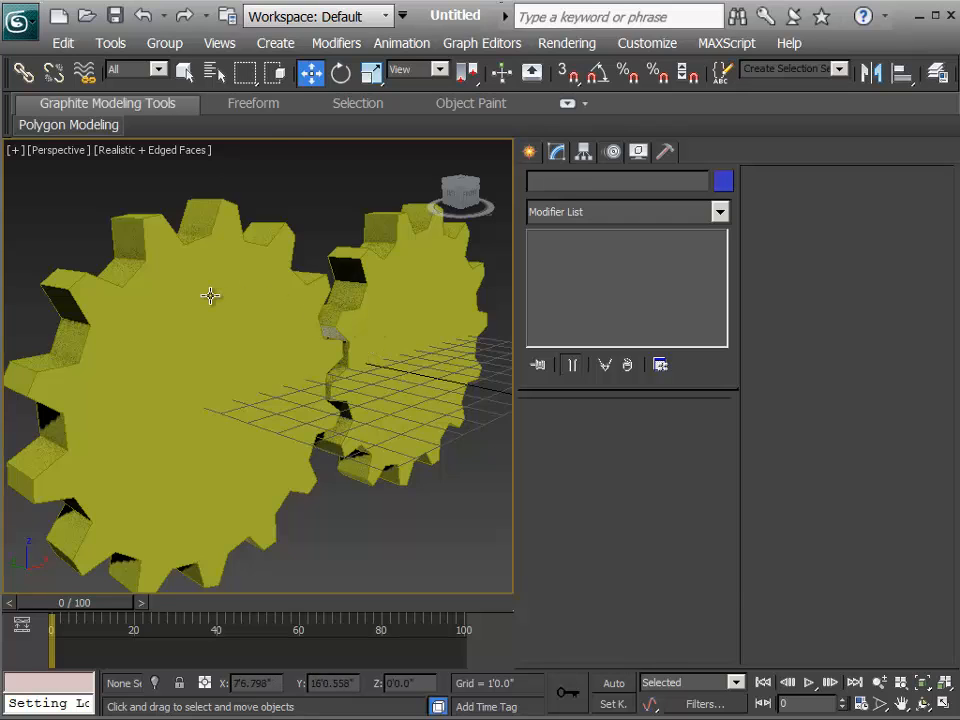
click(205, 303)
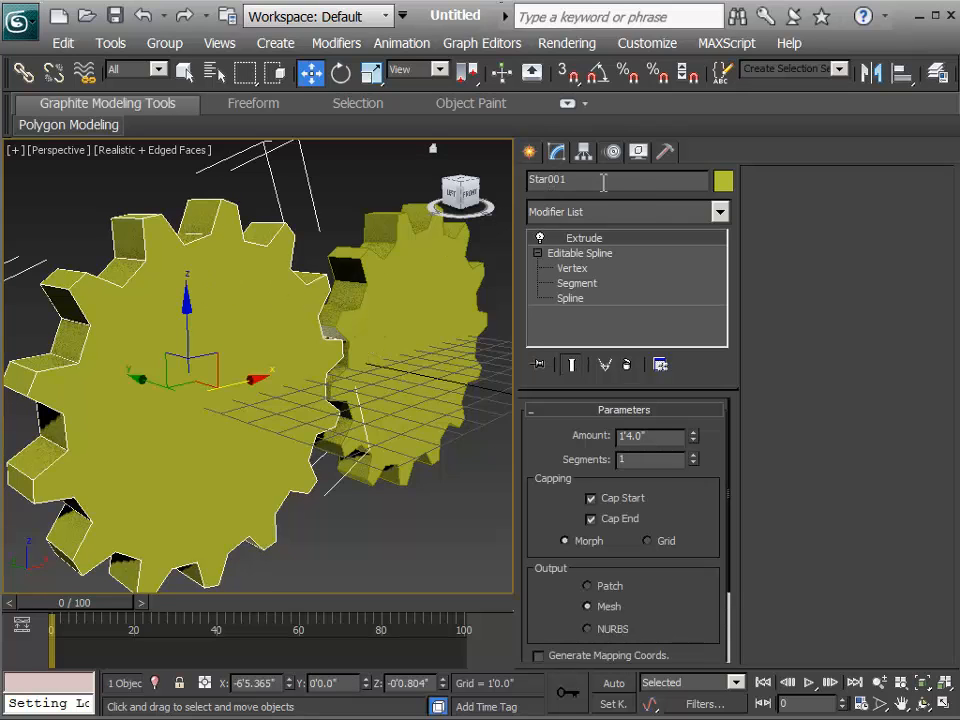
click(536, 180)
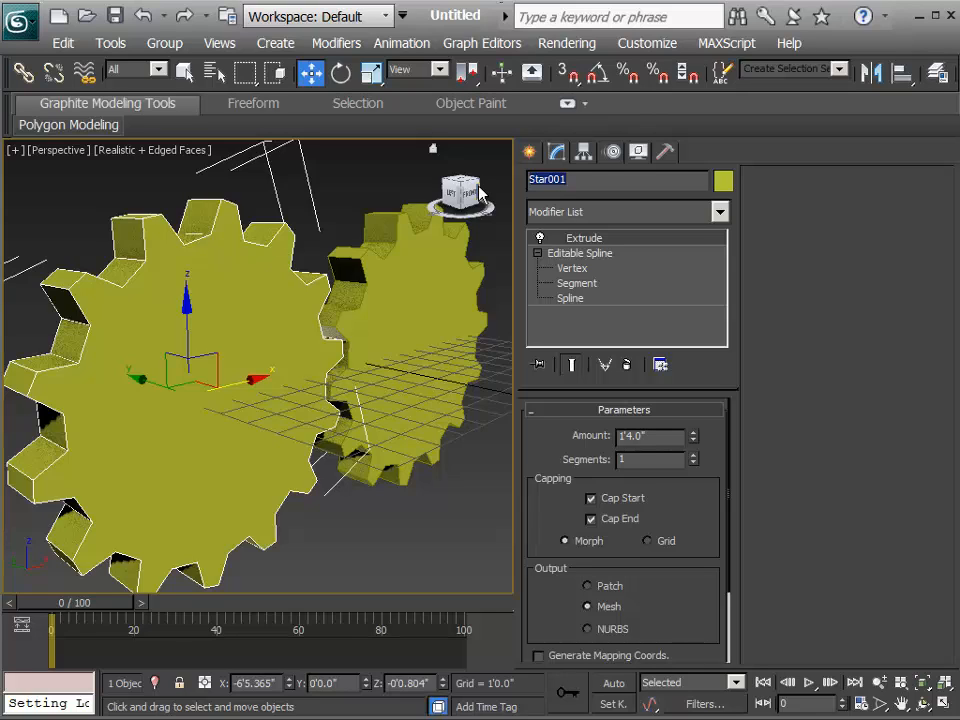
text(Left gear)
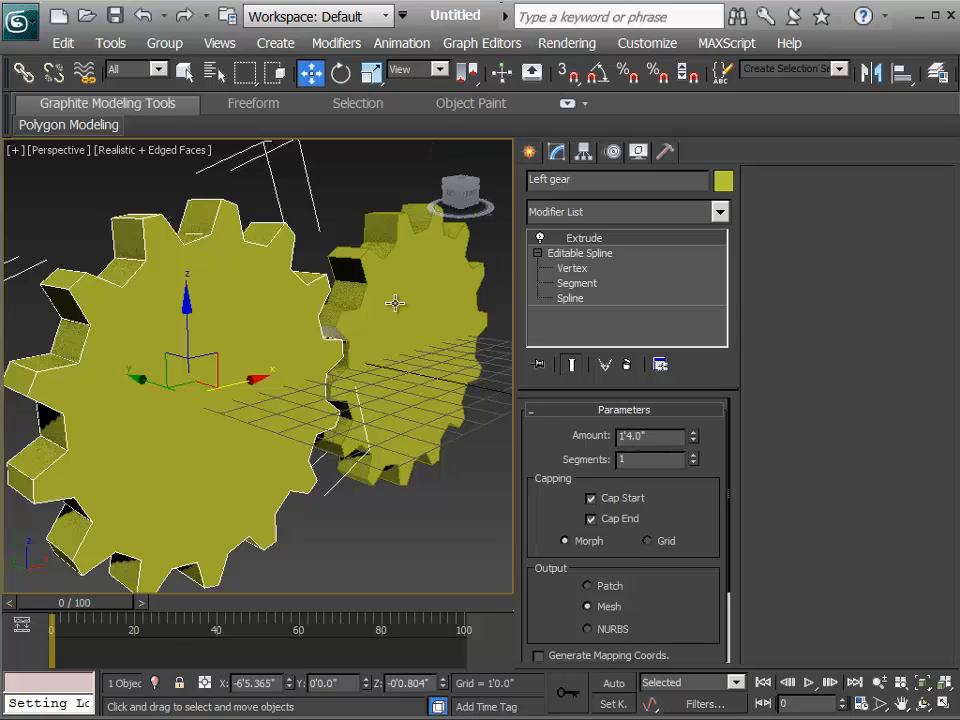
click(396, 240)
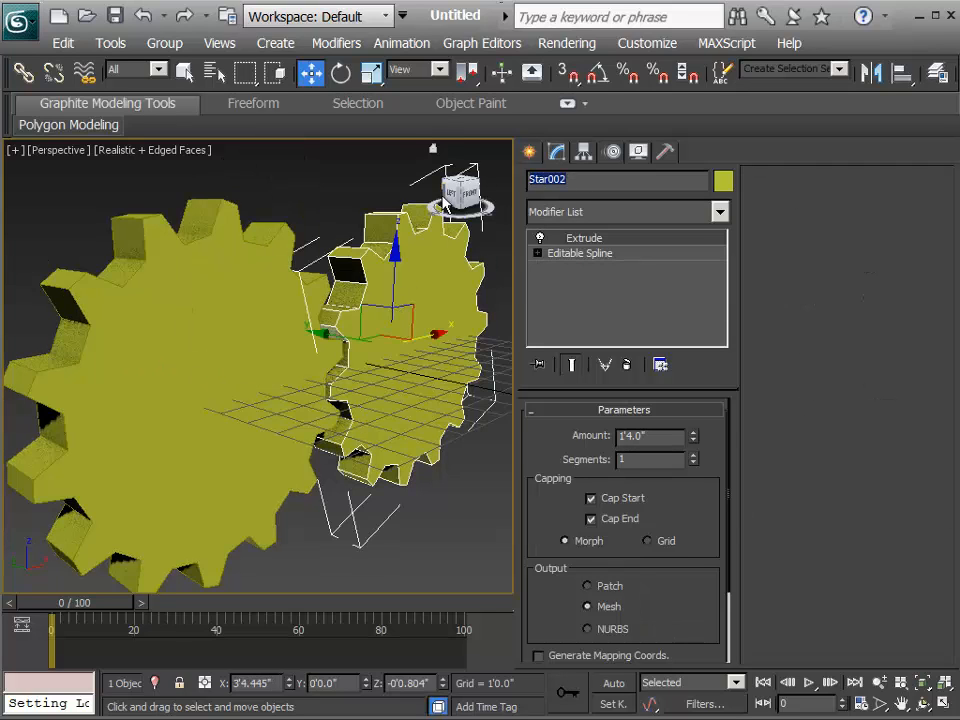
text(roght gear)
Step: Start wiring parameters from the left gear's Y Rotation to the right gear's Y Rotation
click(233, 366)
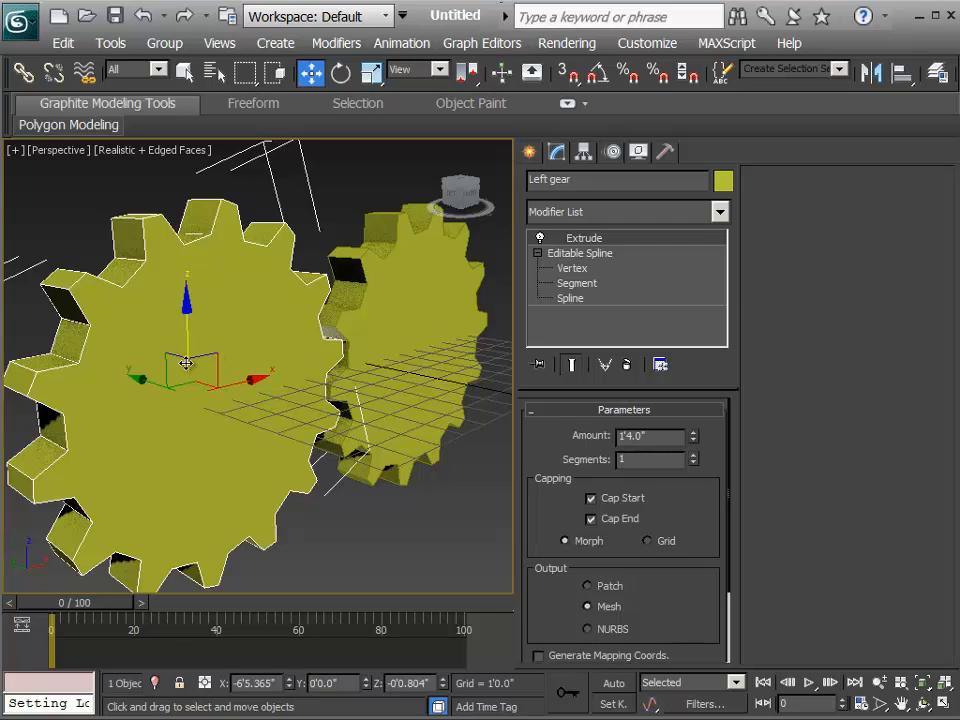
click(416, 44)
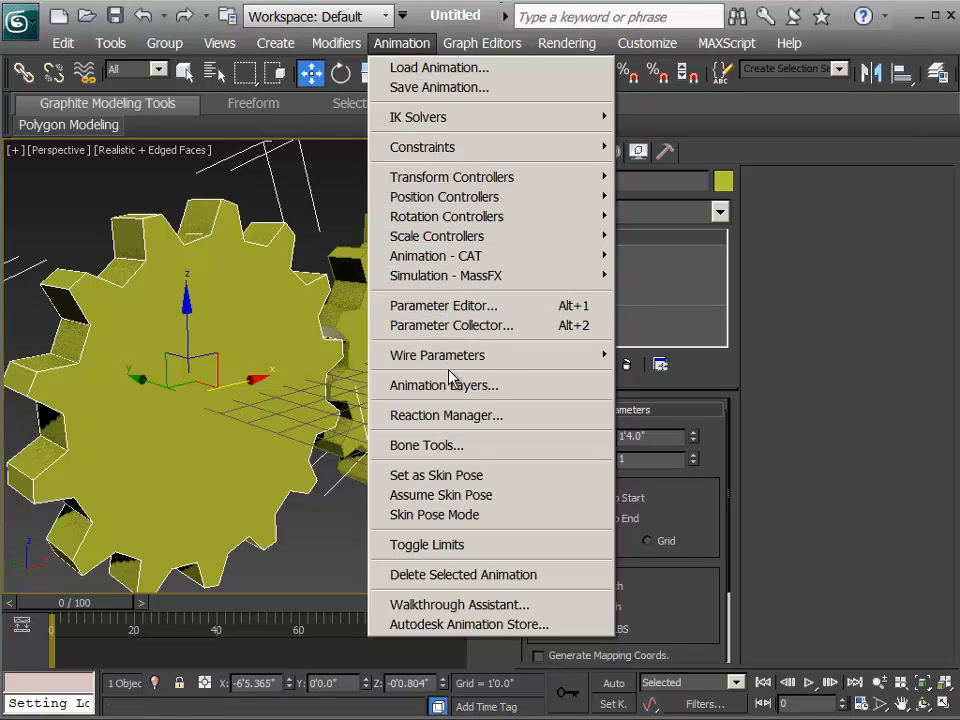
mouse_move(449, 366)
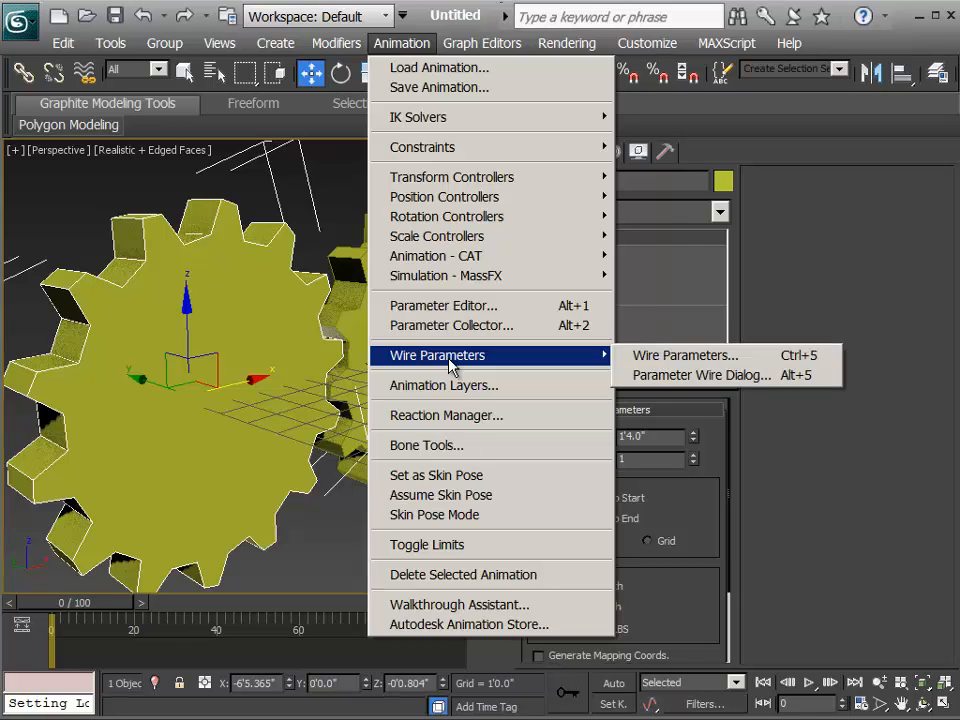
click(655, 358)
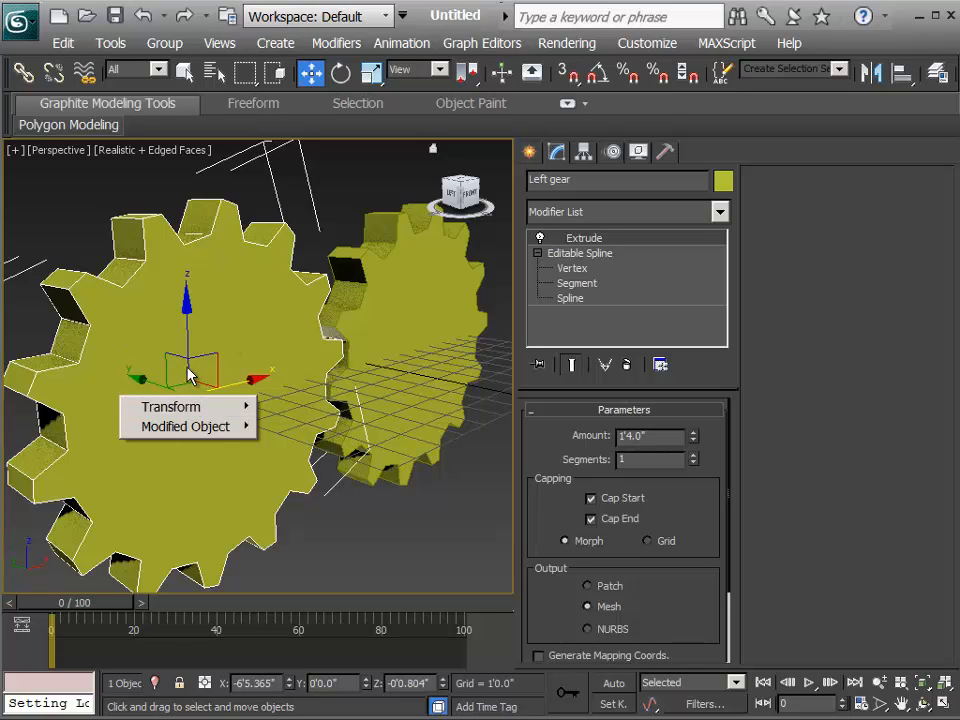
mouse_move(172, 414)
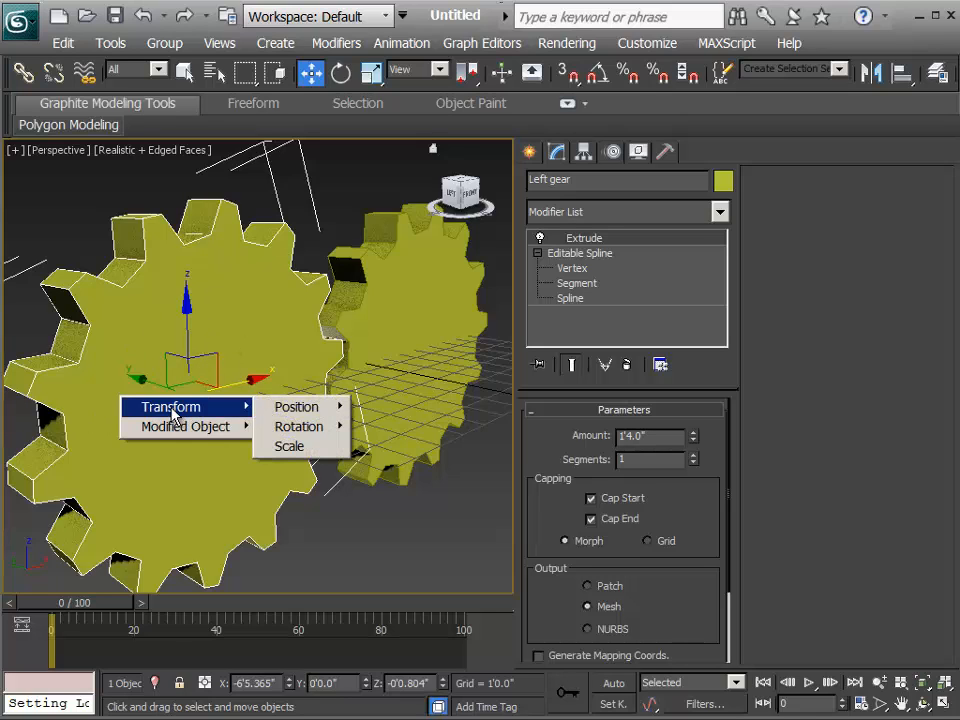
mouse_move(287, 434)
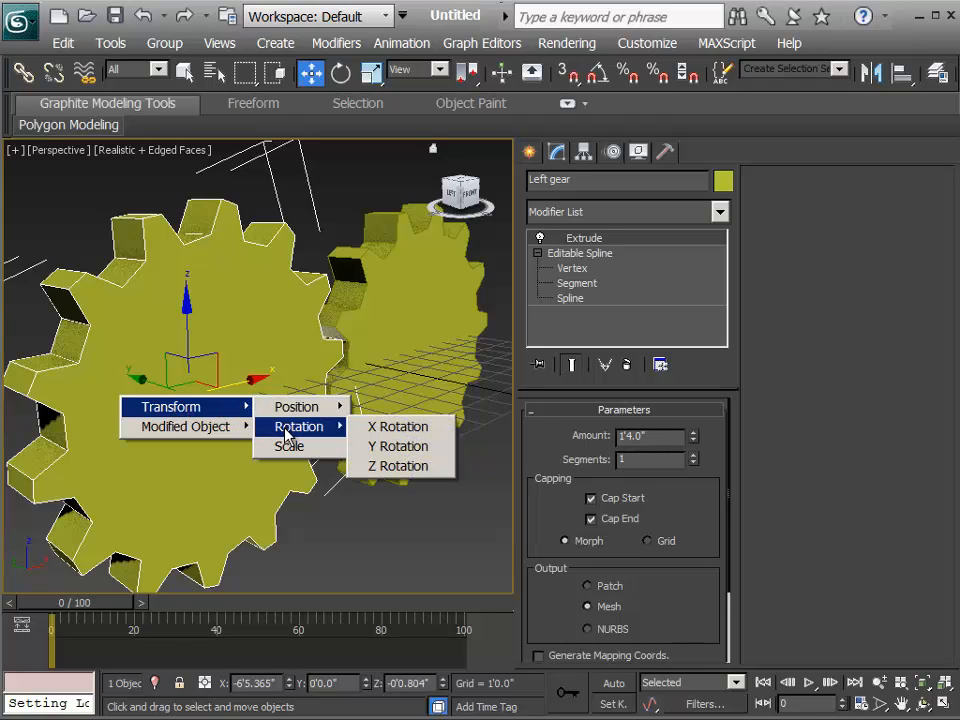
click(382, 447)
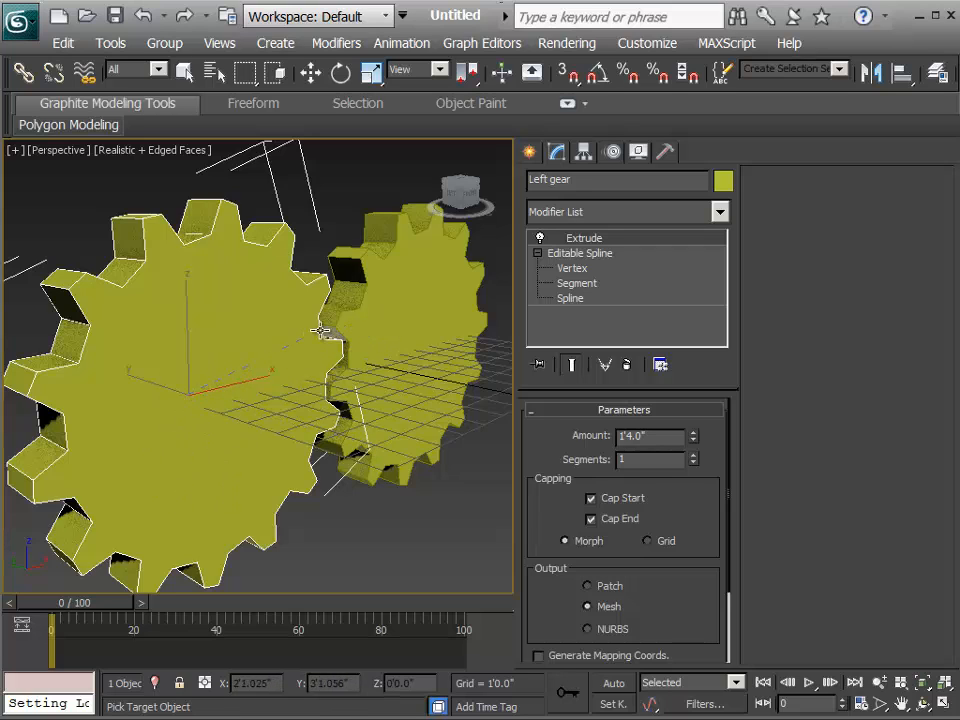
click(406, 321)
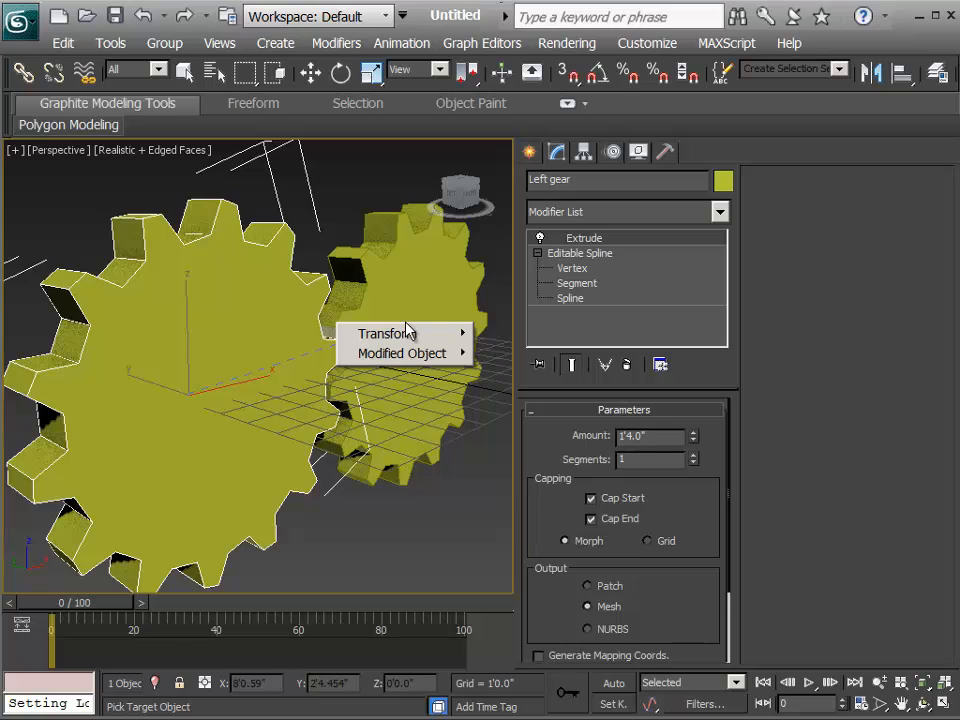
mouse_move(408, 335)
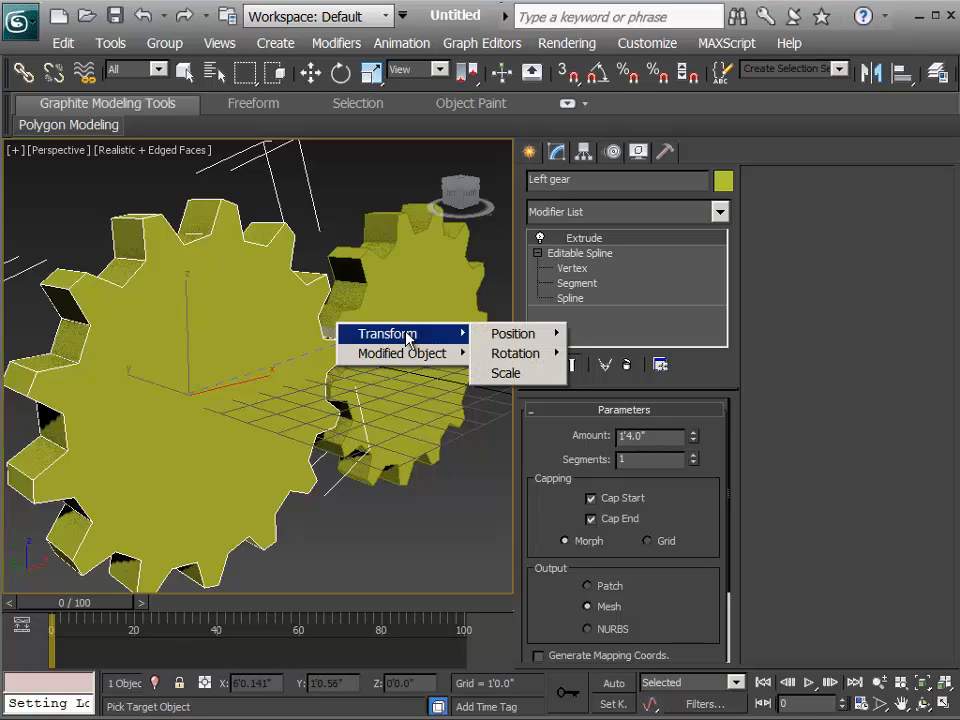
mouse_move(499, 362)
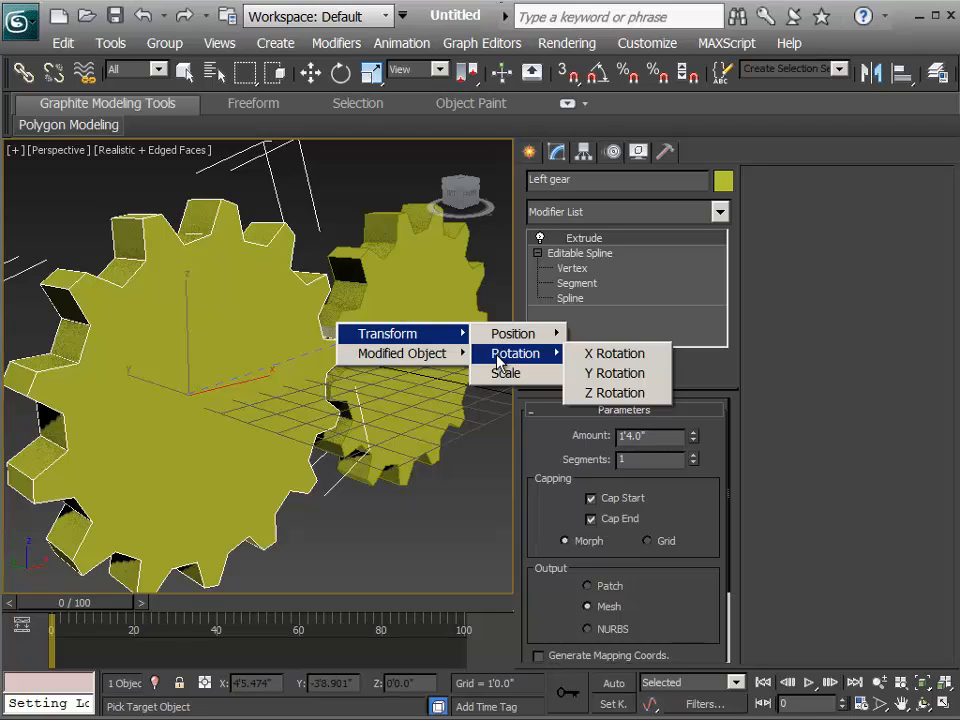
click(594, 375)
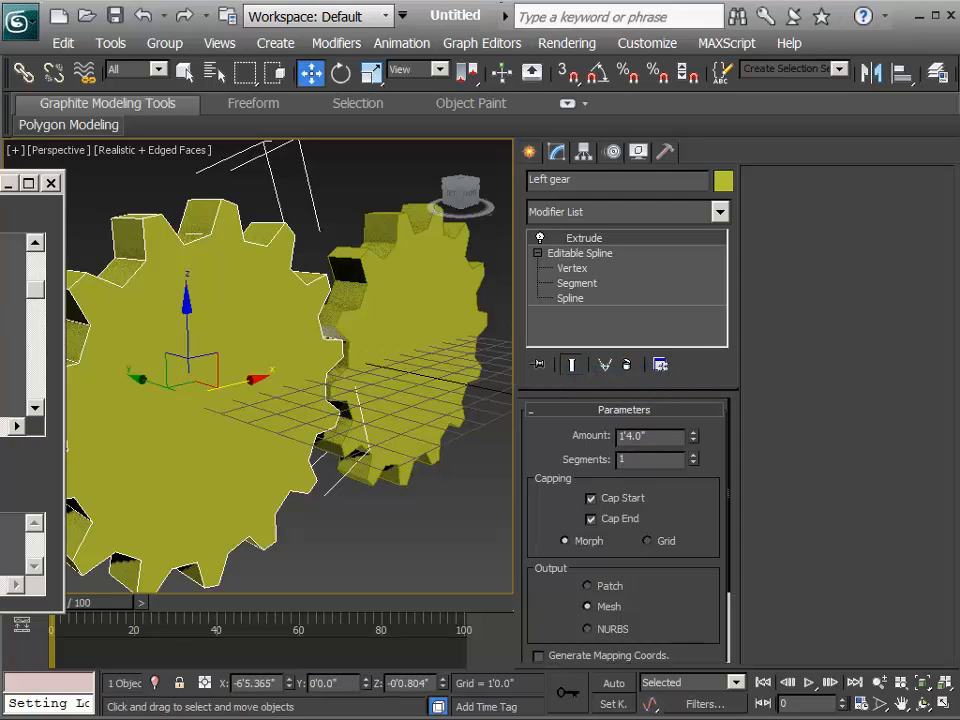
Step: Connect the two gears' Y Rotation parameters with a two-way control direction in the Parameter Wiring dialog
drag(0, 183, 624, 142)
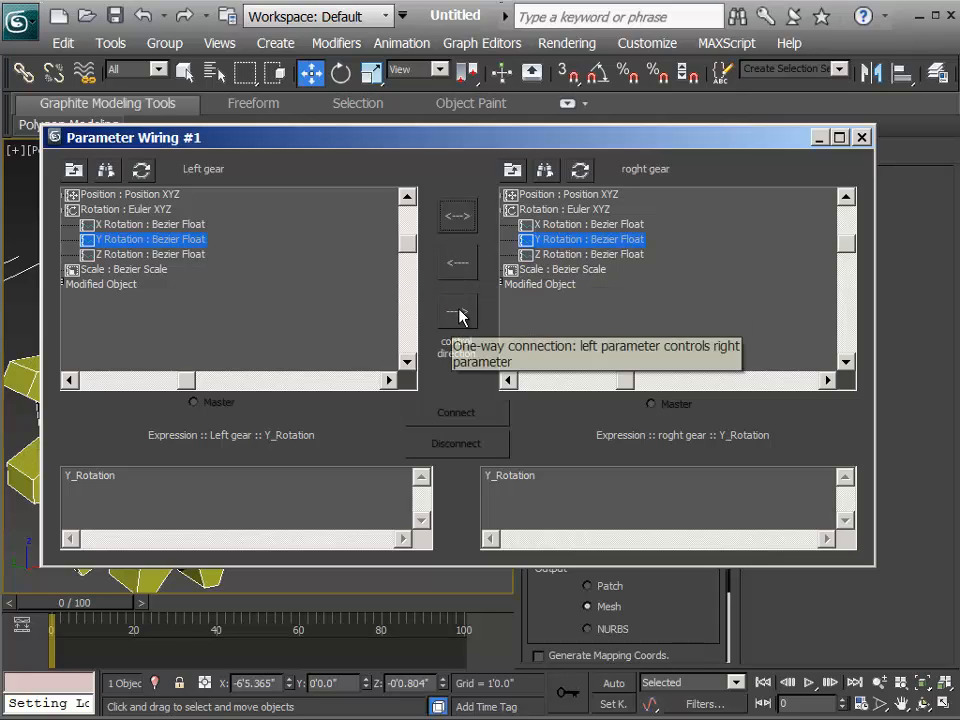
click(457, 217)
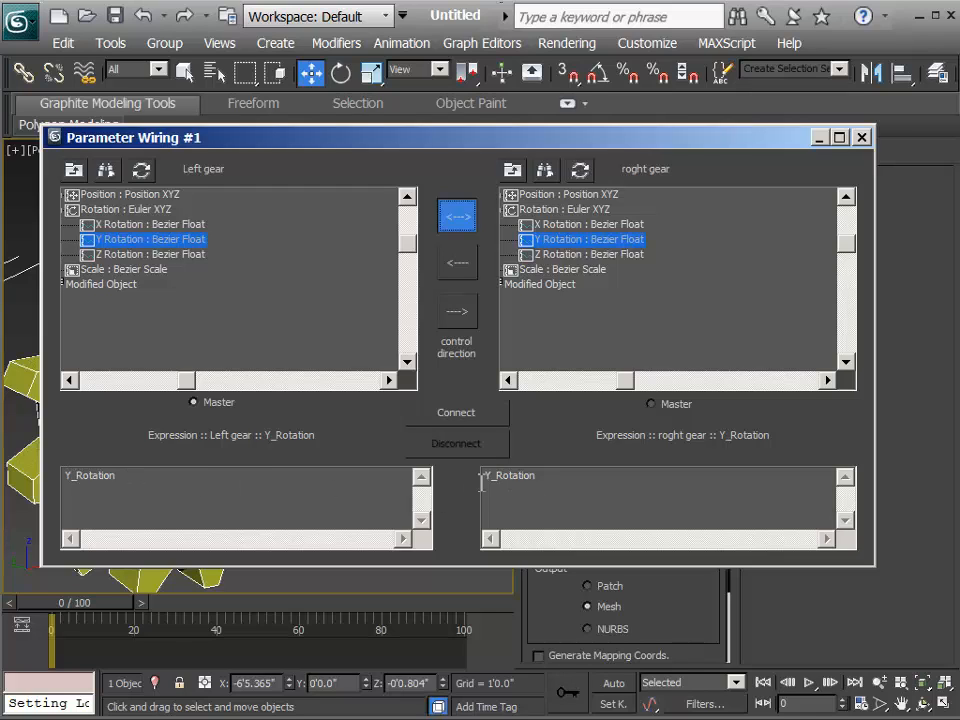
click(456, 413)
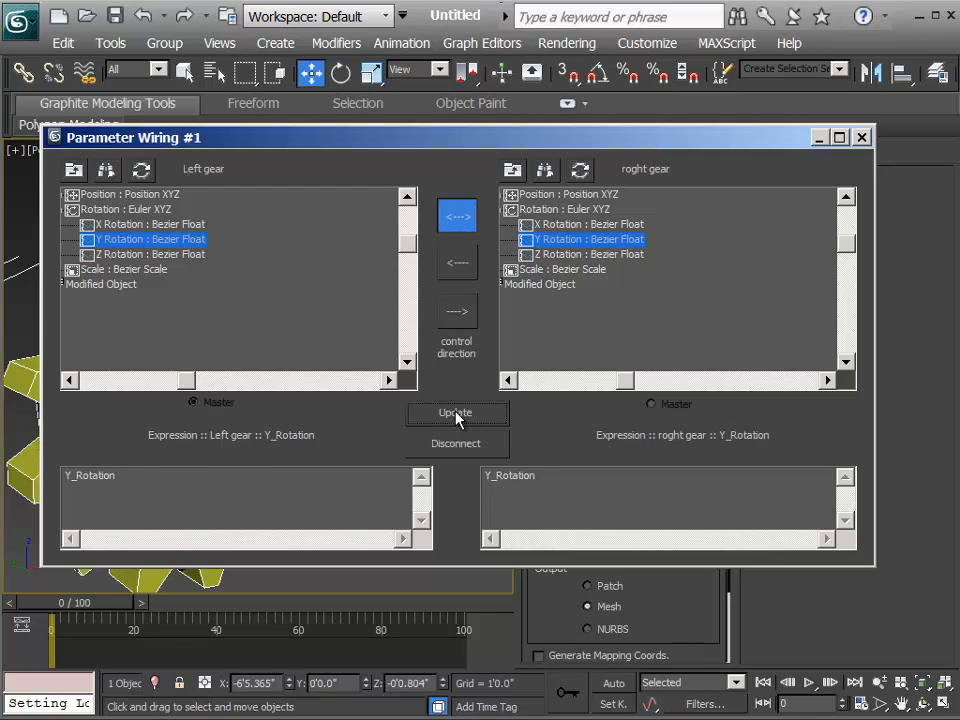
Step: Rotate the left gear about its Y axis to about -1.4° to test the two-way wiring
drag(428, 138, 0, 190)
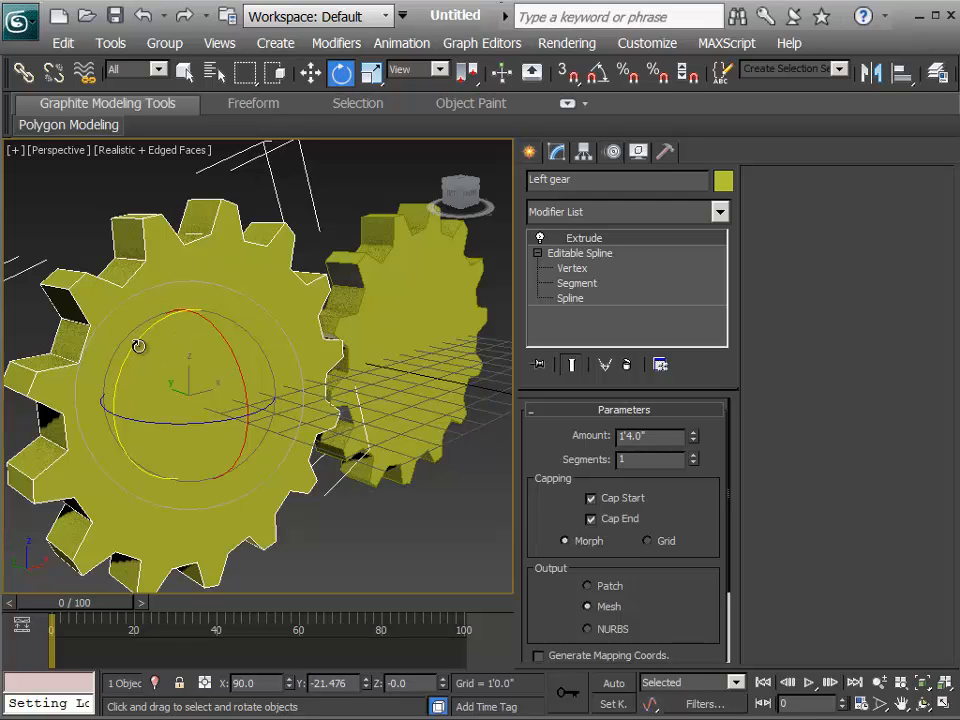
drag(139, 345, 203, 344)
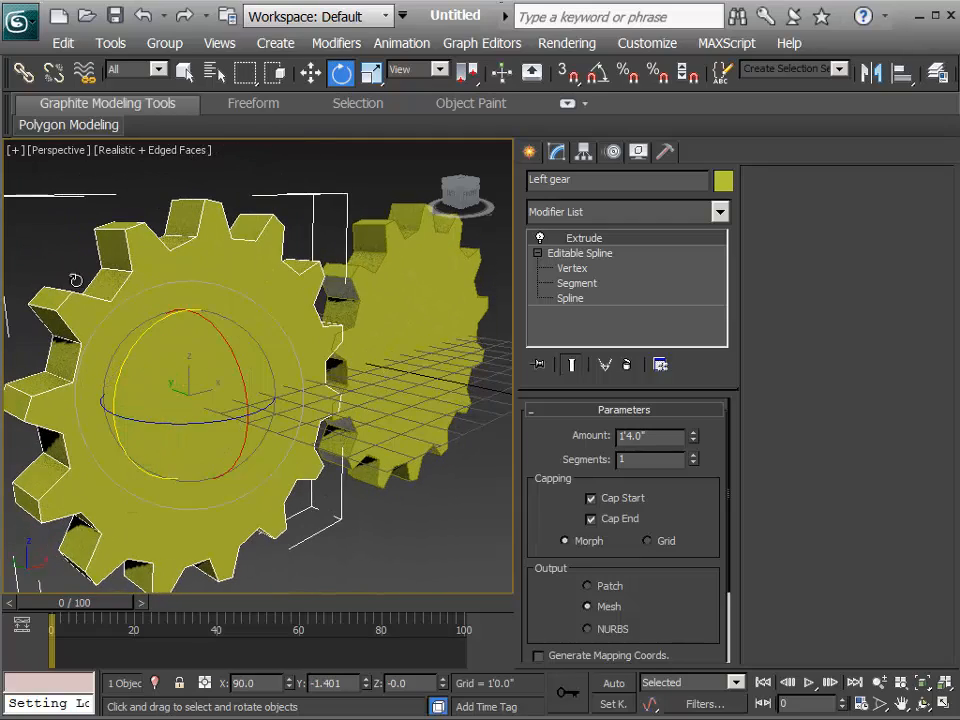
Step: Change the right gear's wiring expression to -Y_Rotation and update the connection
drag(0, 171, 669, 79)
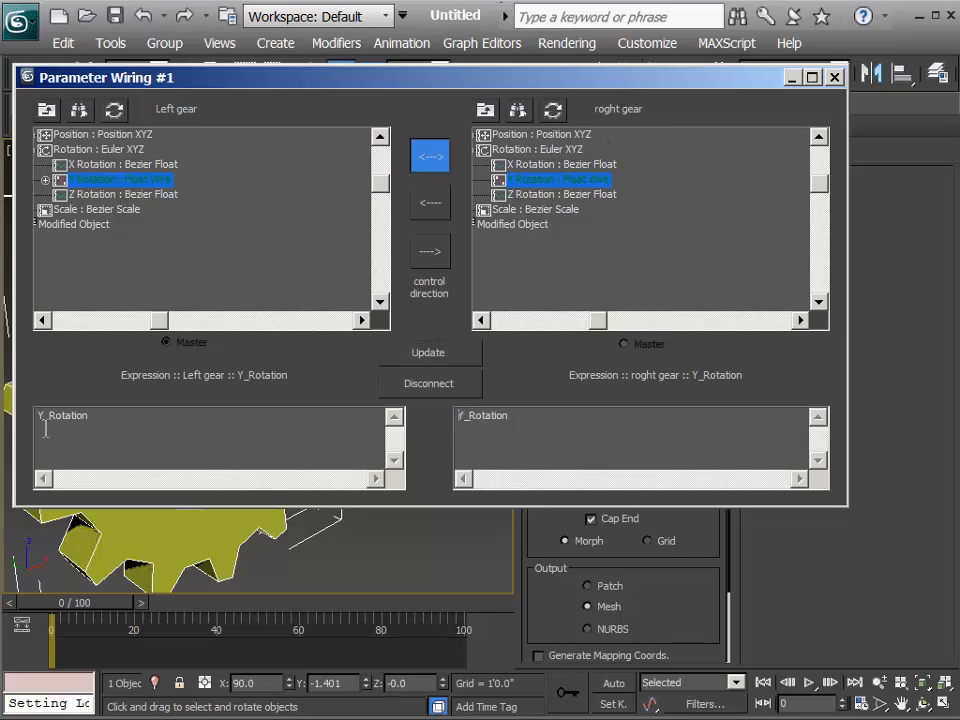
drag(40, 418, 166, 421)
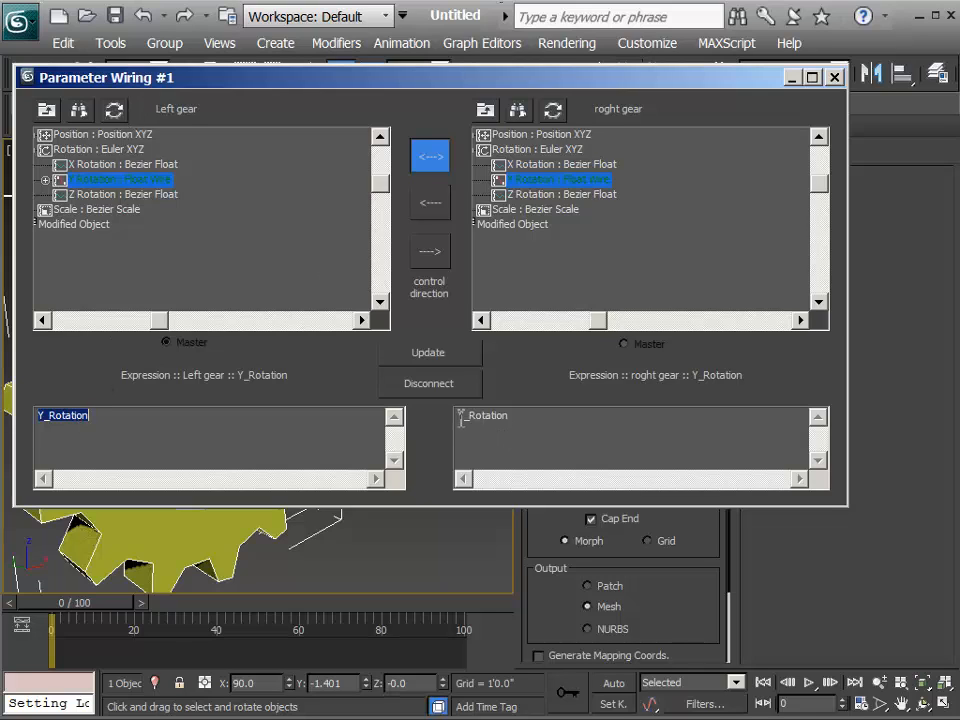
click(461, 420)
text(-)
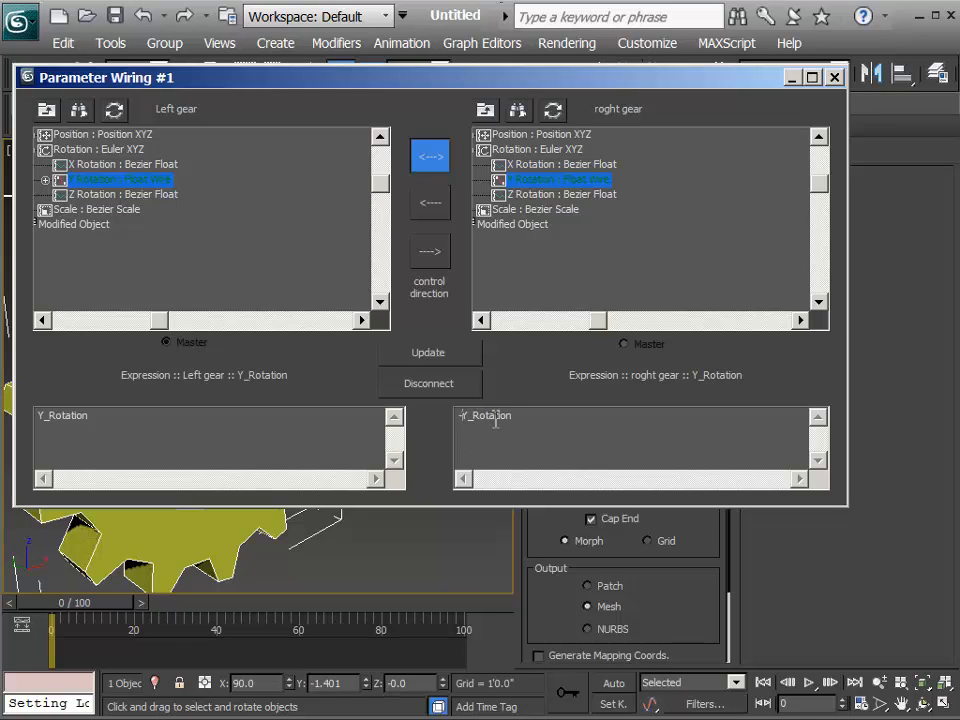
click(429, 356)
Step: Test the reversed wiring by rotating the left gear about Y, and turn the right gear to about -69.8° on Y
drag(476, 87, 0, 74)
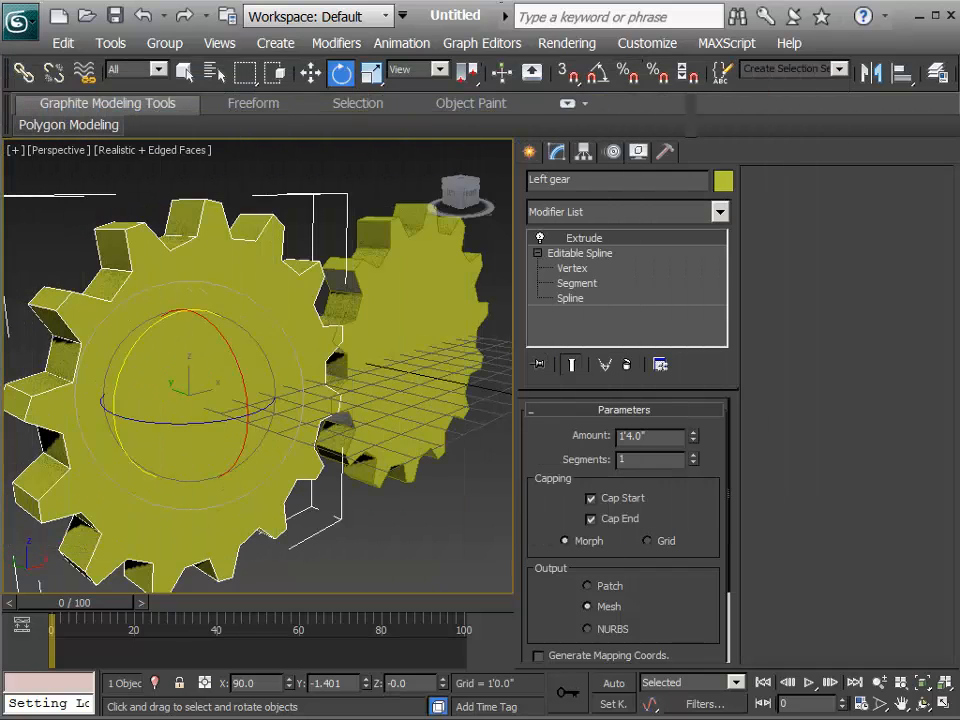
drag(135, 343, 124, 585)
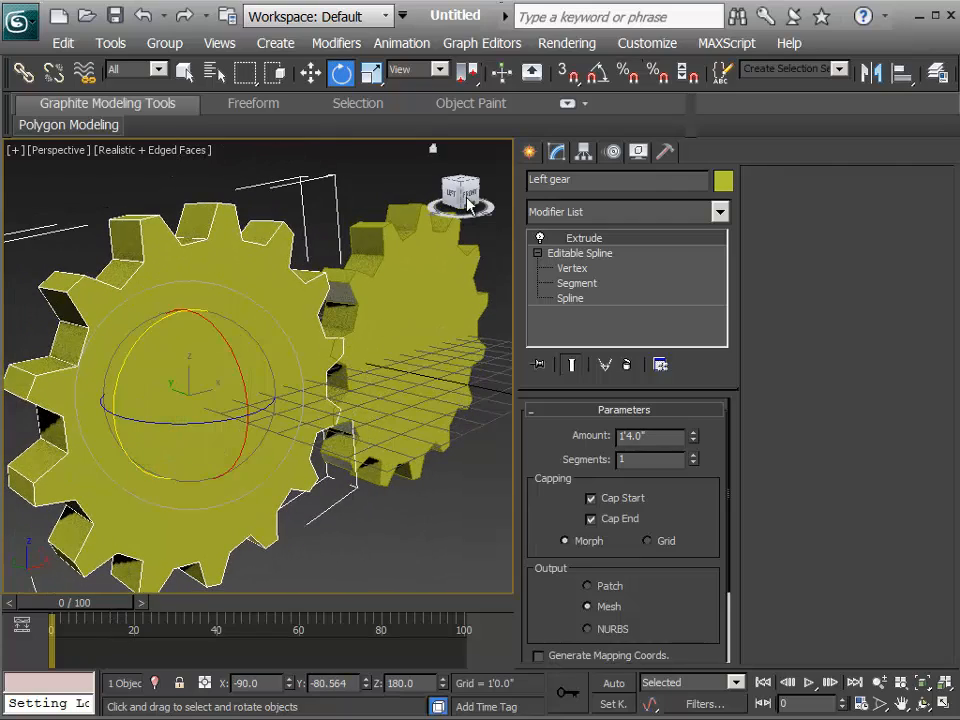
drag(463, 205, 452, 192)
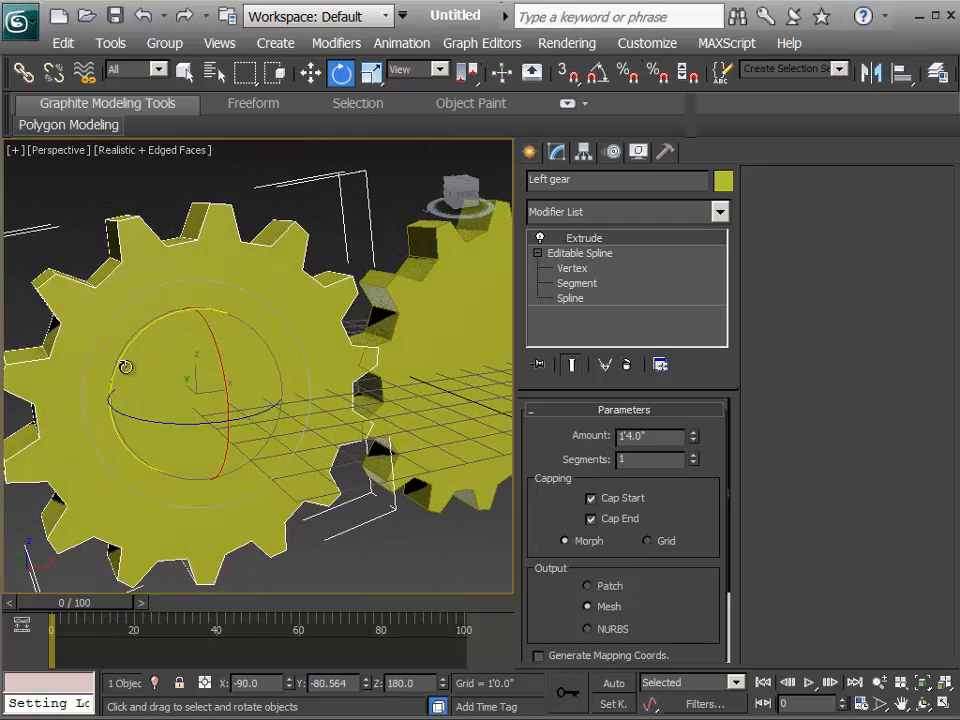
drag(120, 369, 186, 344)
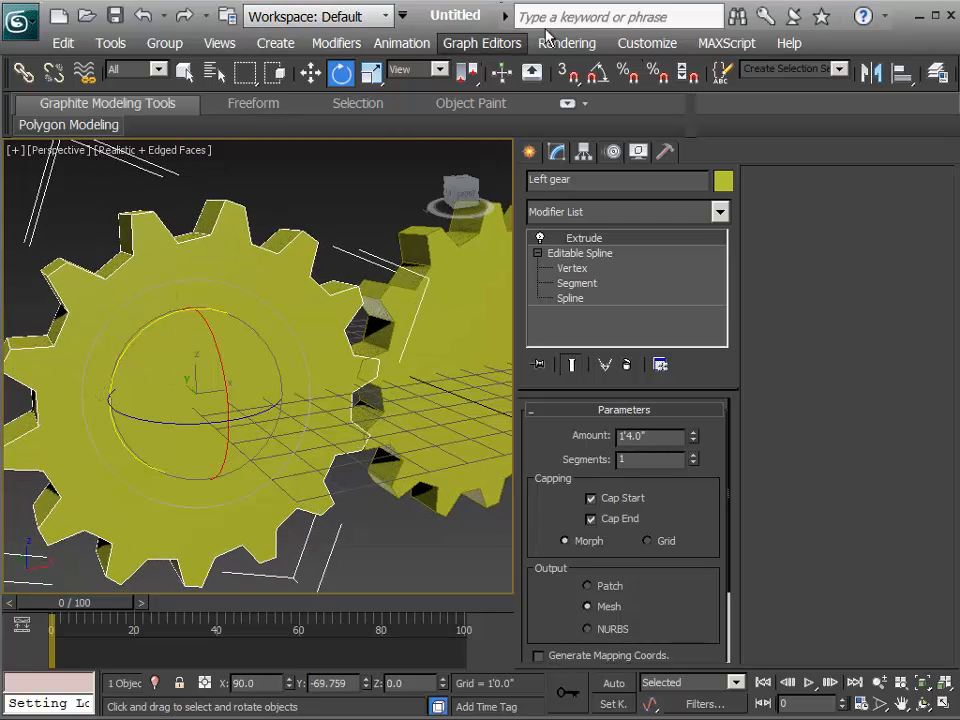
click(456, 343)
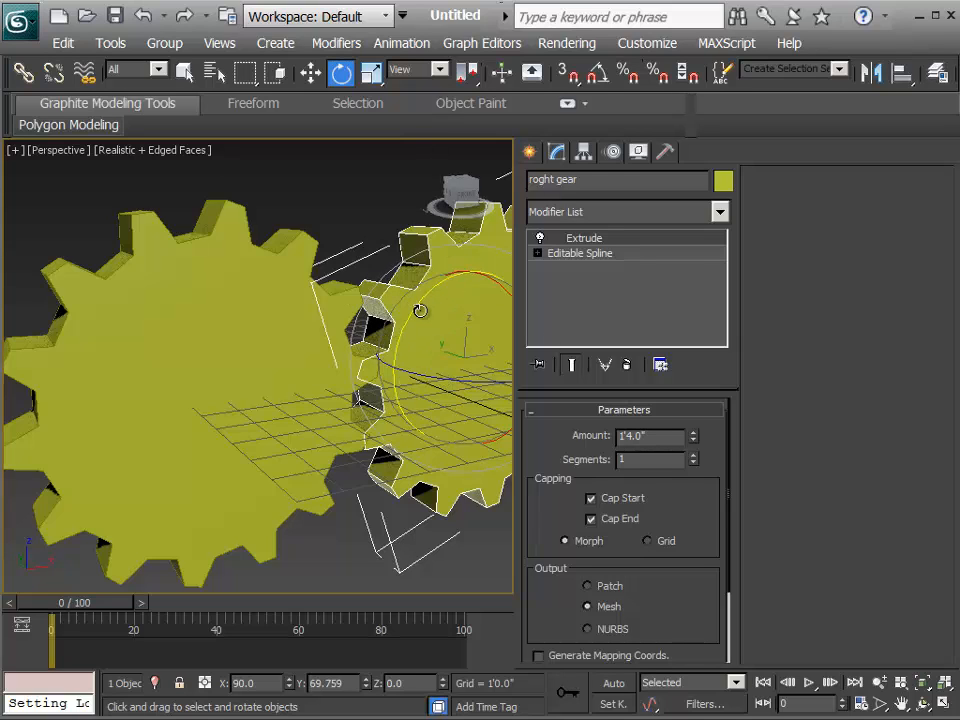
mouse_move(412, 313)
mouse_down()
mouse_move(405, 375)
mouse_move(422, 268)
mouse_move(390, 364)
mouse_move(402, 305)
mouse_up()
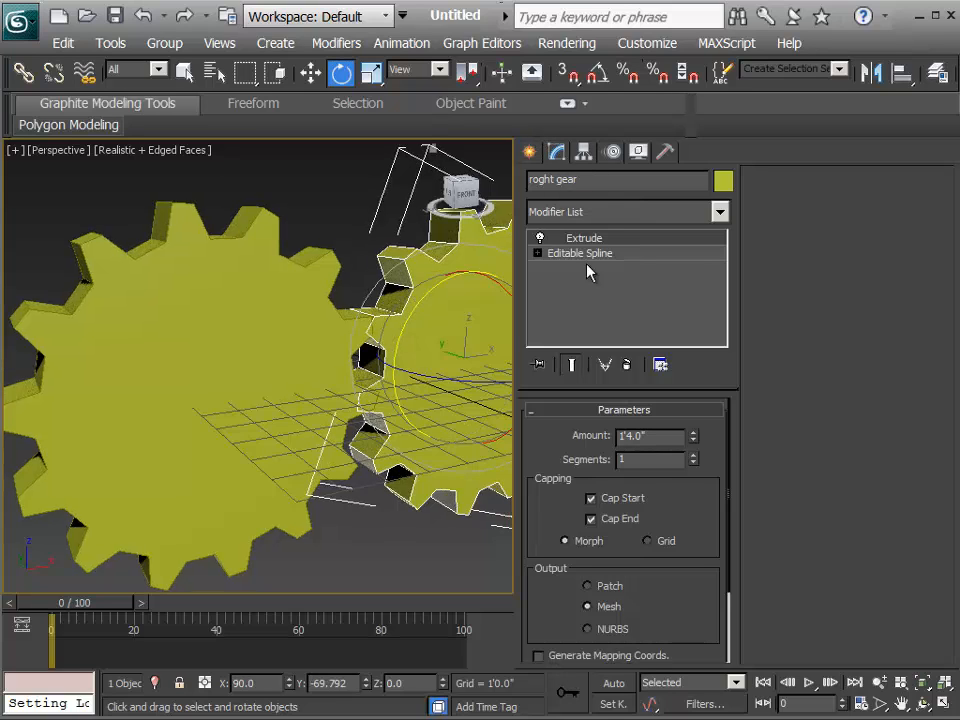
Step: Rotate only the right gear's geometry, leaving its pivot unaffected, so its teeth fit between the left gear's teeth
click(584, 151)
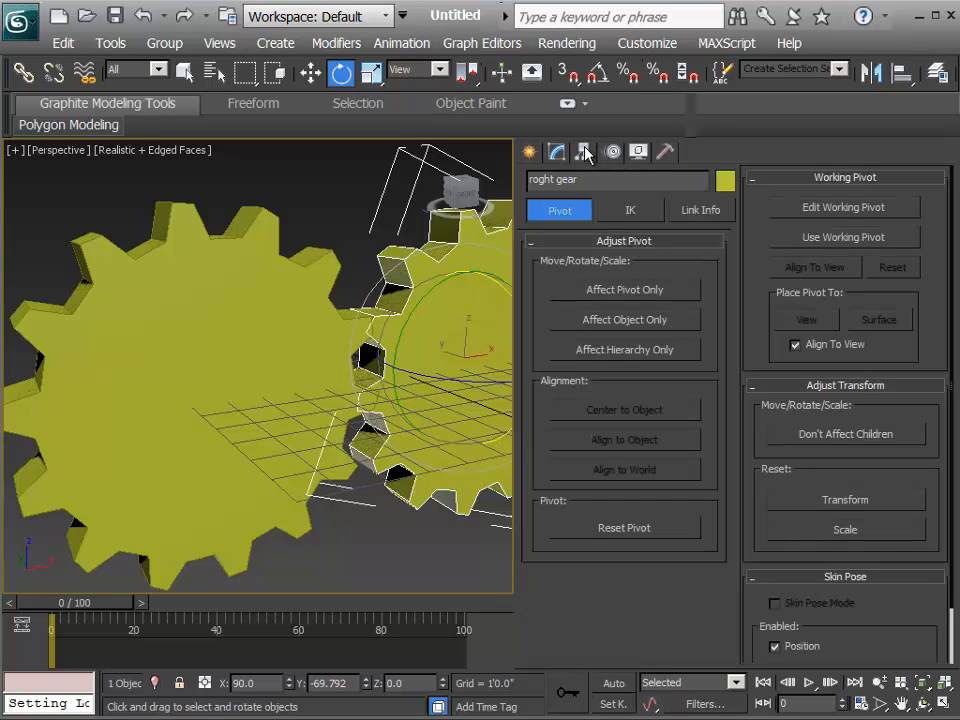
click(624, 320)
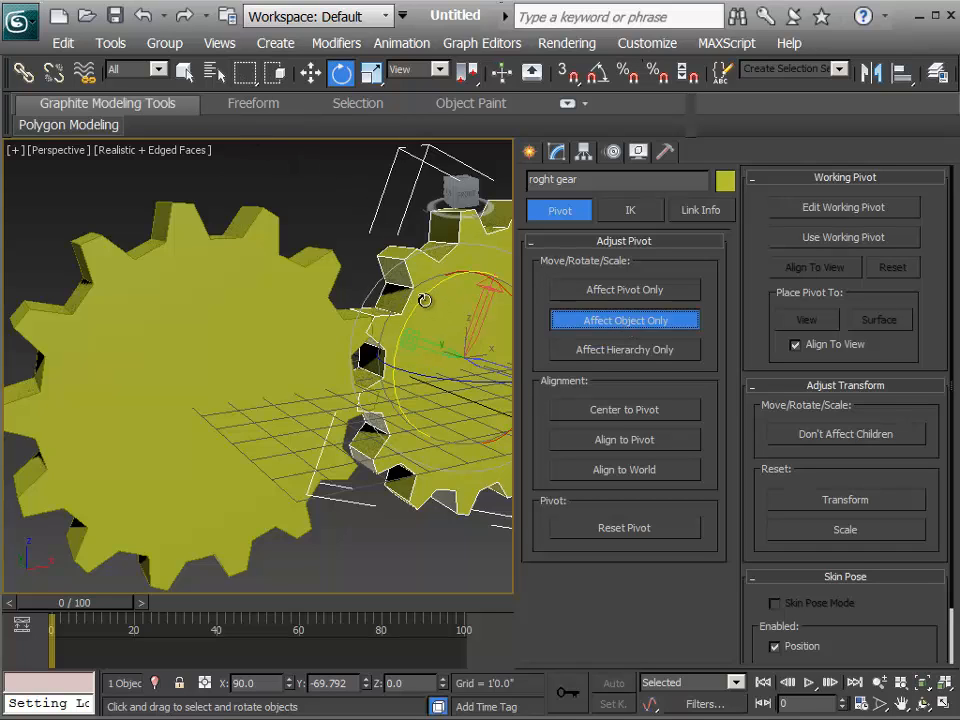
drag(424, 300, 418, 332)
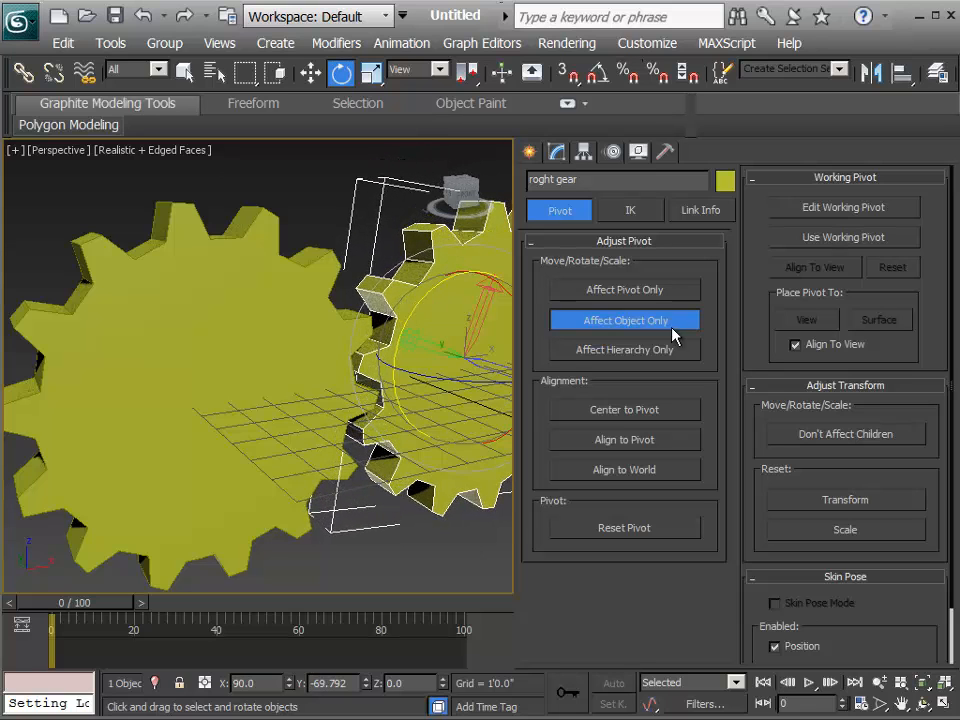
click(655, 322)
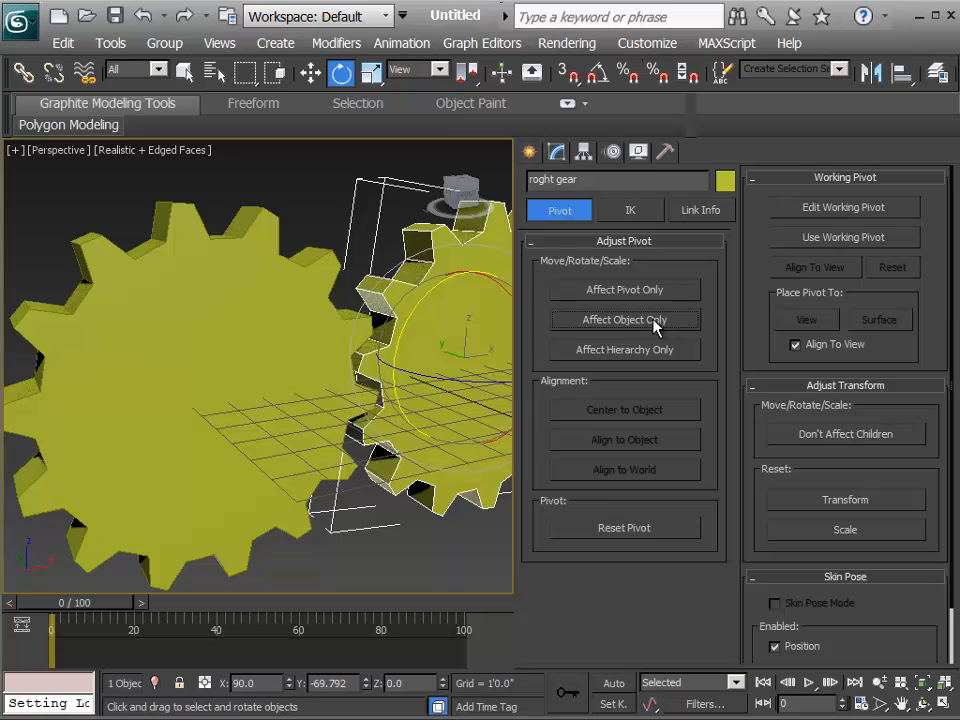
Step: Rotate the left gear about its Y axis to about 42.1° to check how the realigned teeth mesh
click(214, 349)
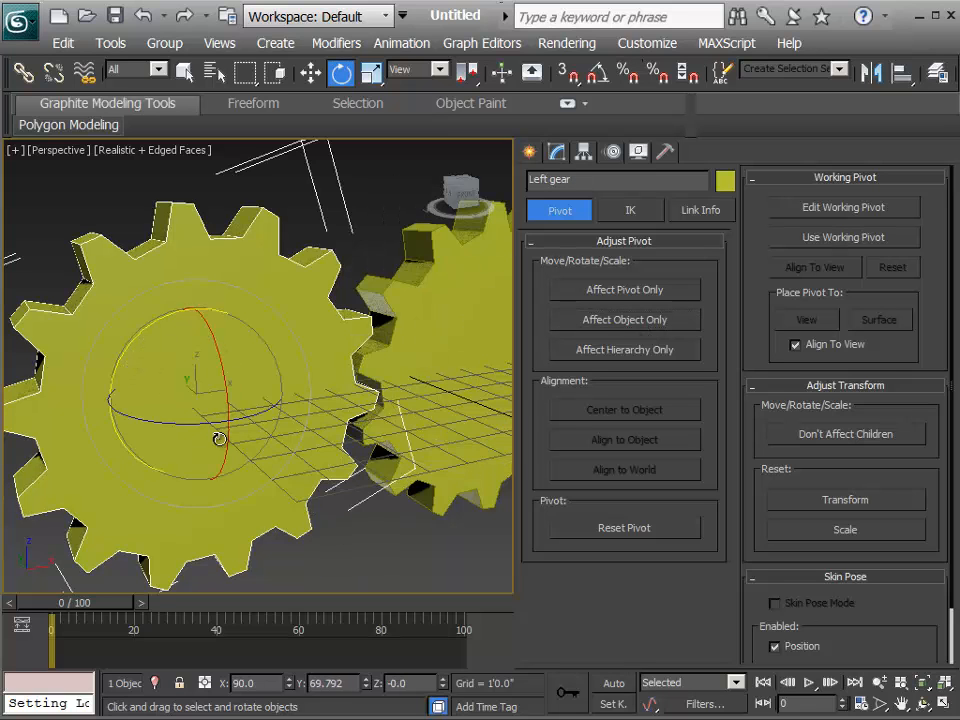
drag(457, 197, 470, 203)
drag(133, 338, 172, 452)
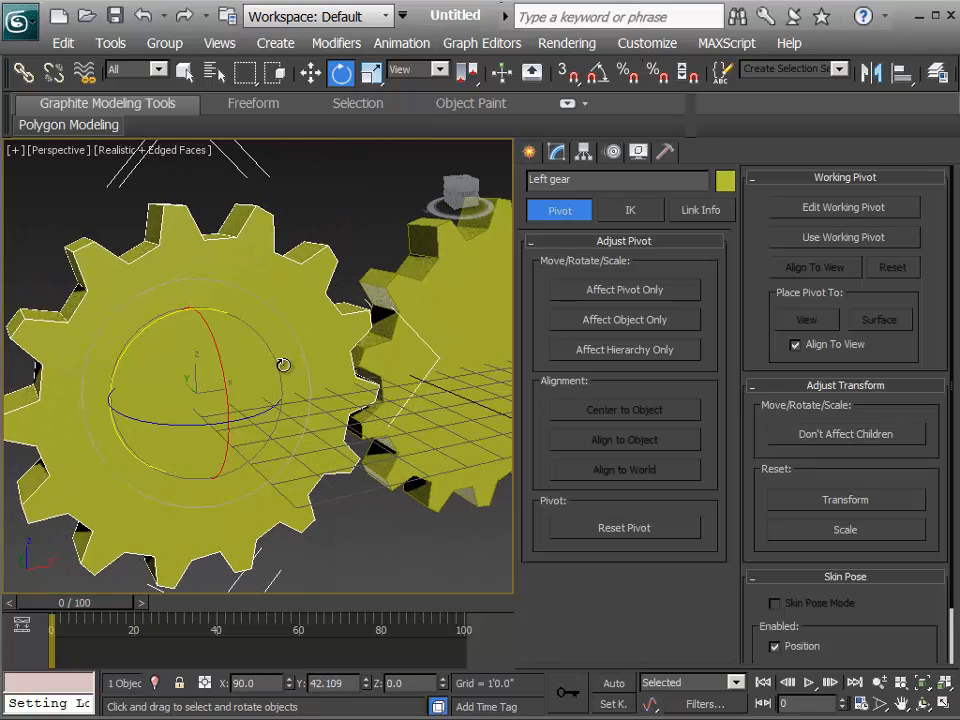